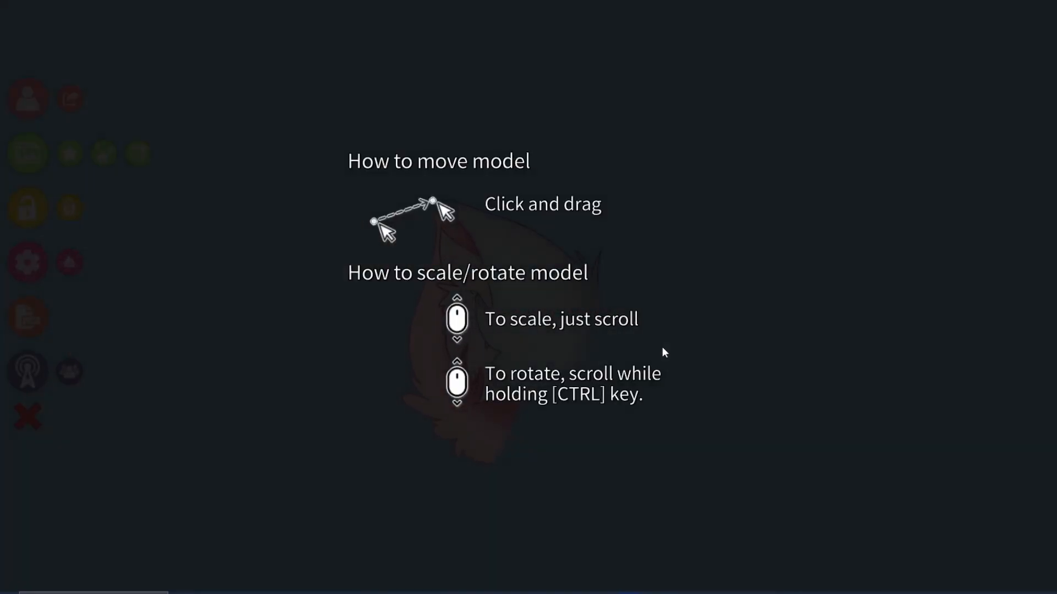
Step: Move the cat ear model slightly up and load it into the scene as a Live2D item
left_click(662, 348)
left_click_drag(490, 354, 567, 288)
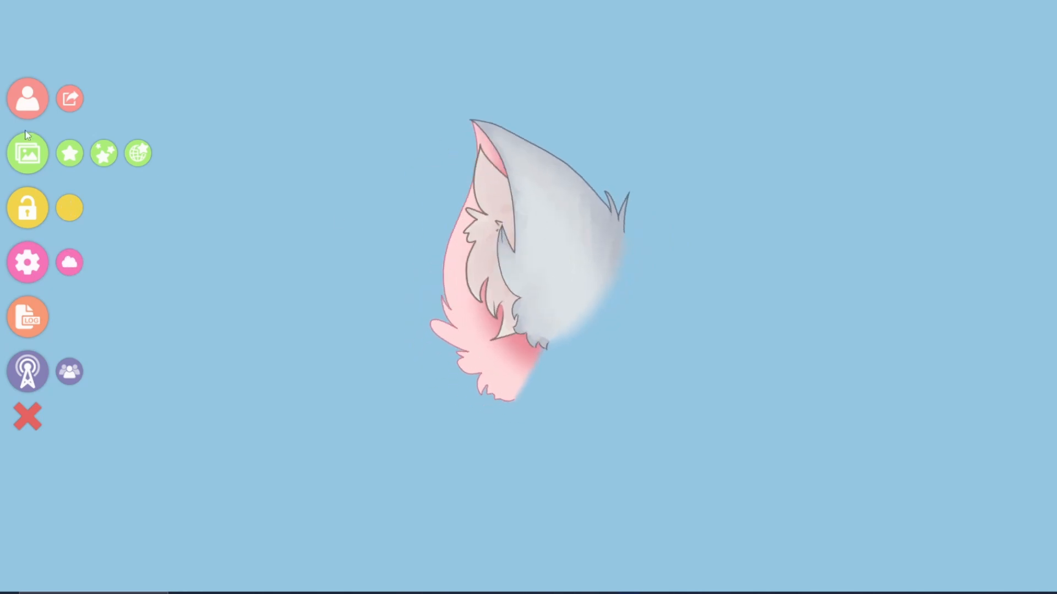
left_click(68, 155)
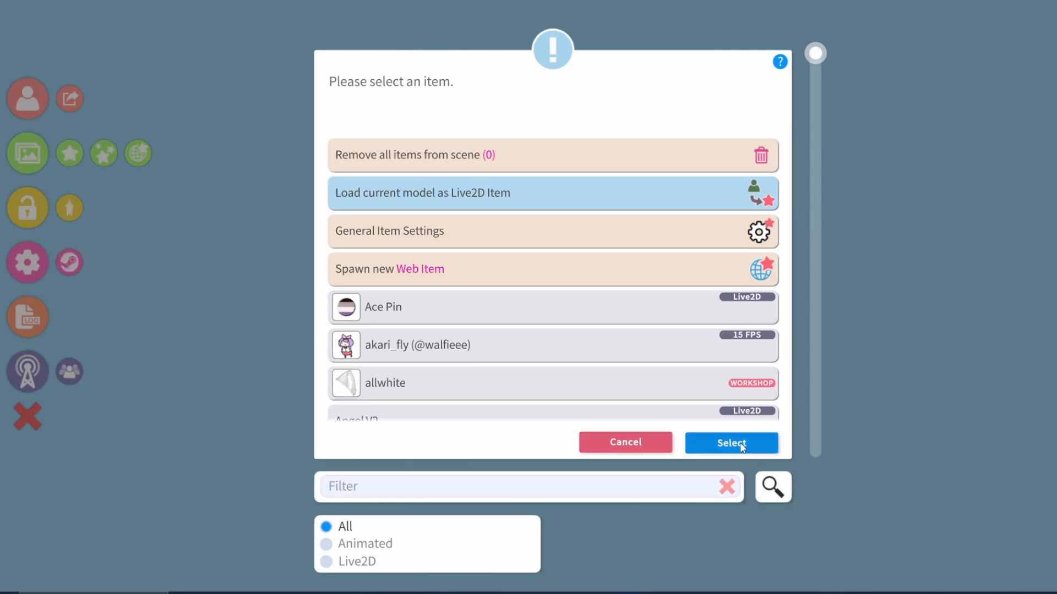
left_click(742, 447)
left_click(732, 326)
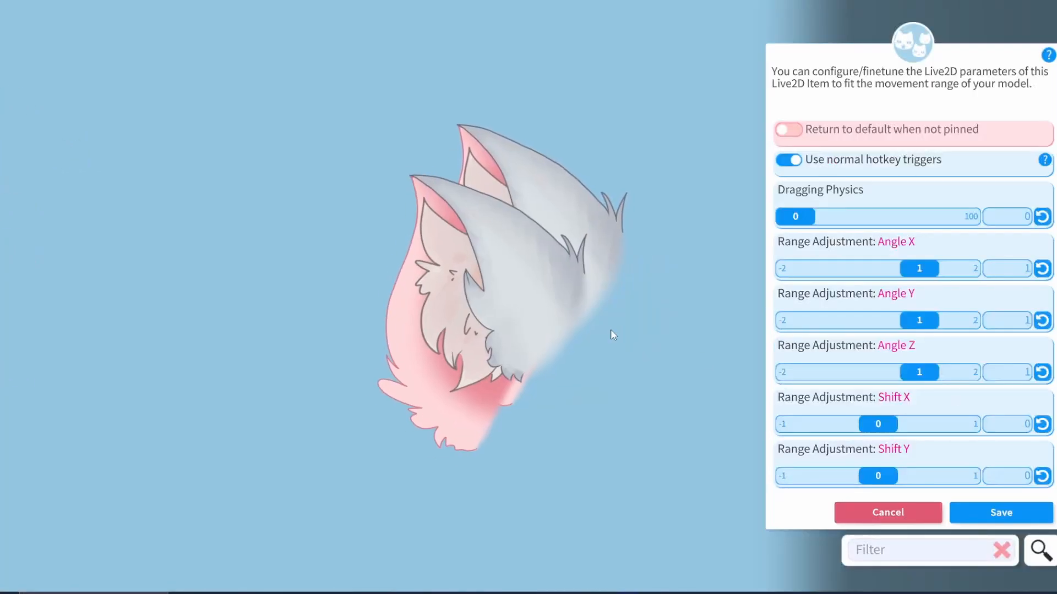
Step: Save the ear item's default movement ranges and accept its multiply and screen colour overlay settings without changes
left_click(1013, 513)
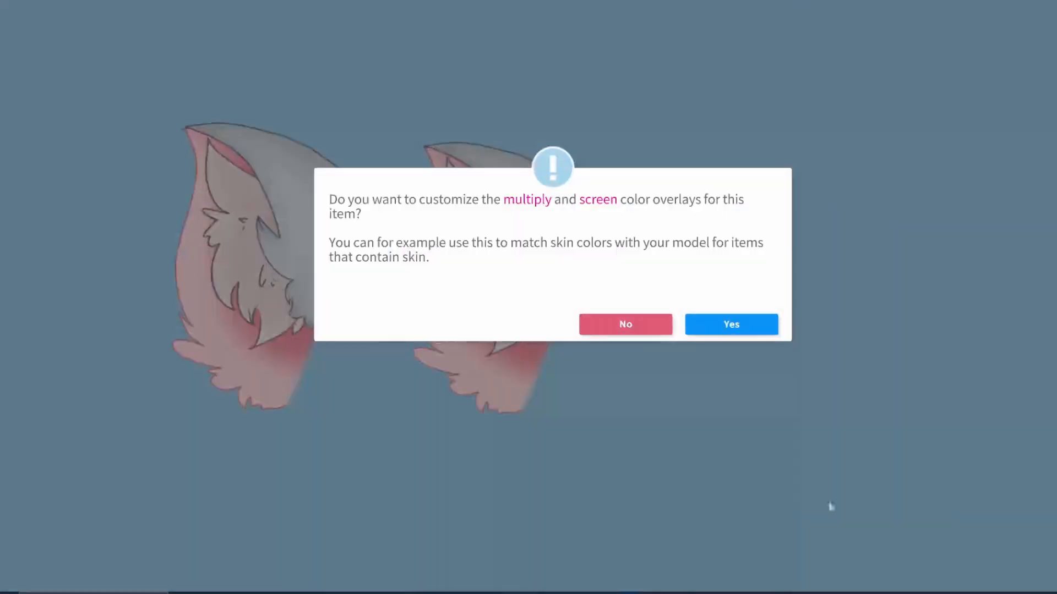
left_click(738, 329)
left_click(986, 509)
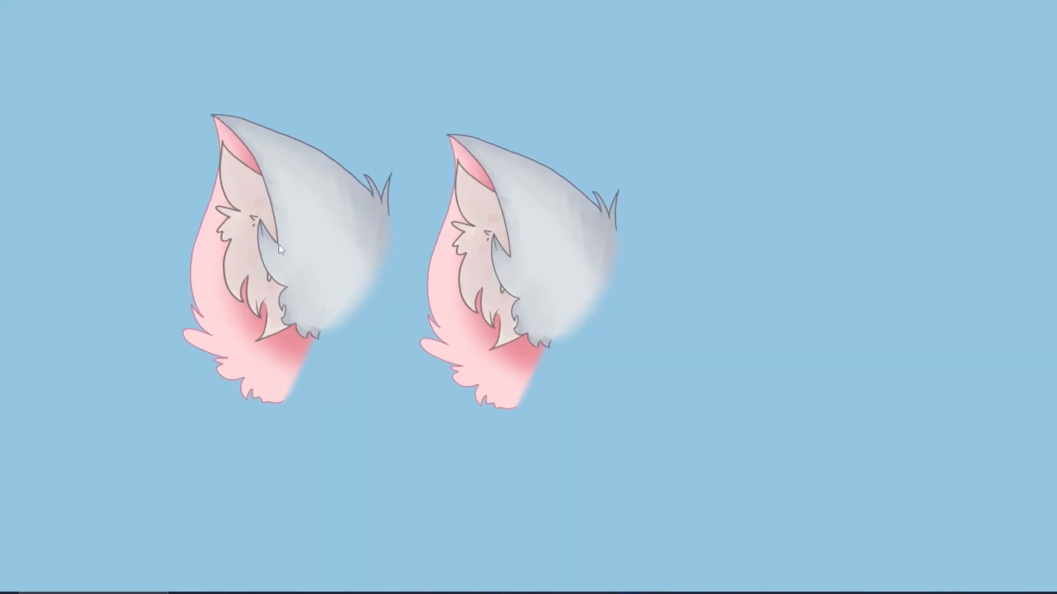
Step: Browse the list of items available for the scene
double_click(51, 150)
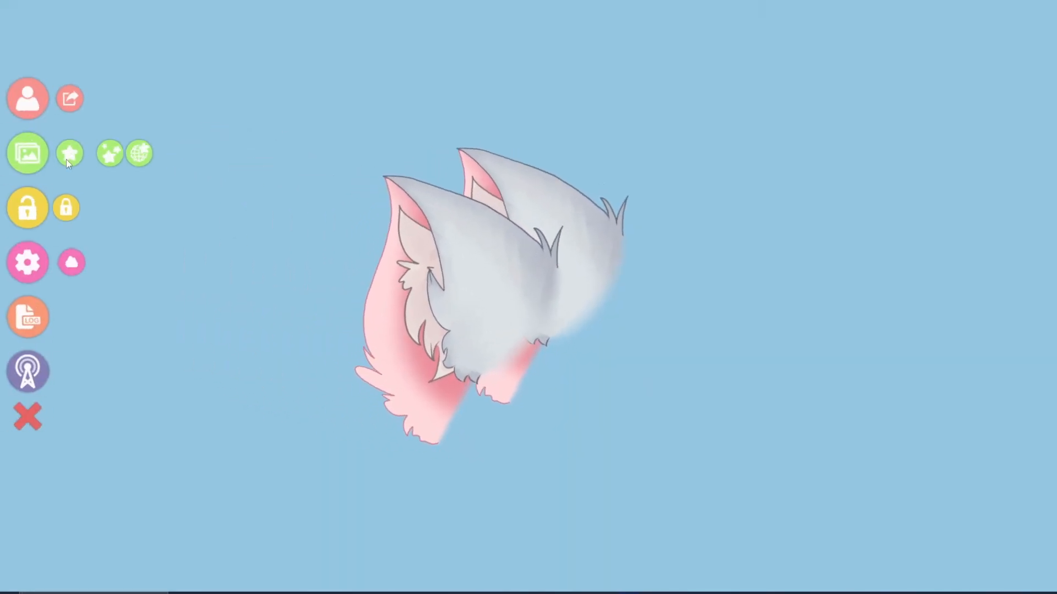
left_click(66, 159)
scroll(453, 348, "down", 15)
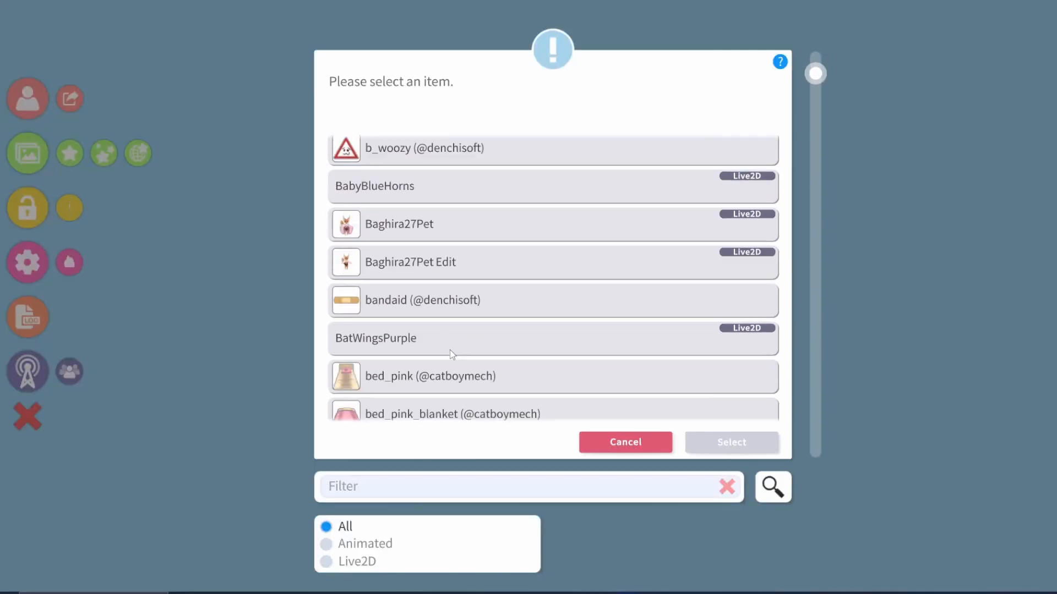
scroll(452, 345, "down", 10)
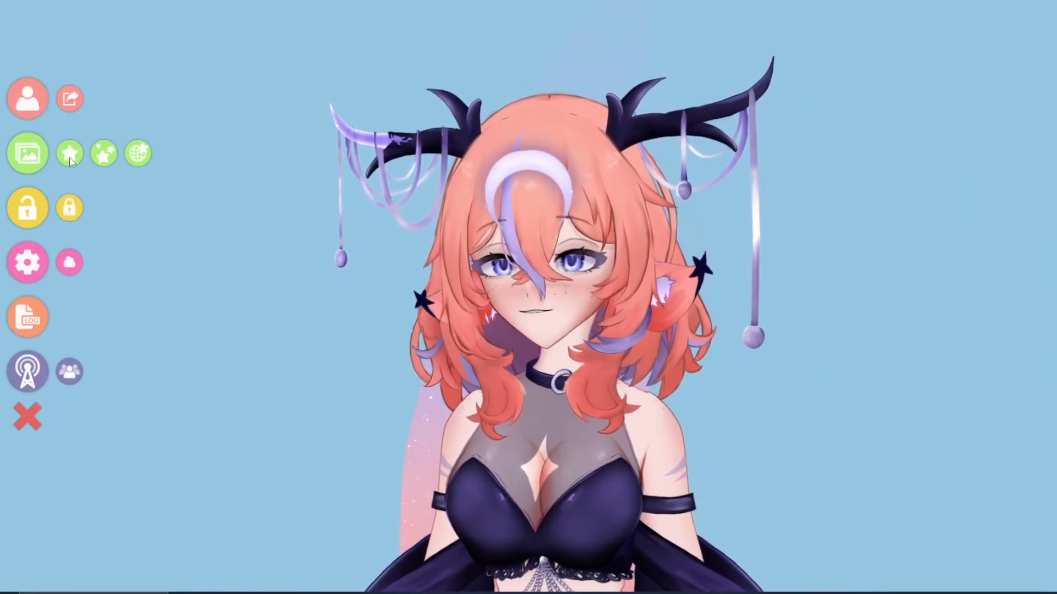
Step: Filter the item list to Live2D items matching "ear" and load WhiteCatEar L
left_click(70, 157)
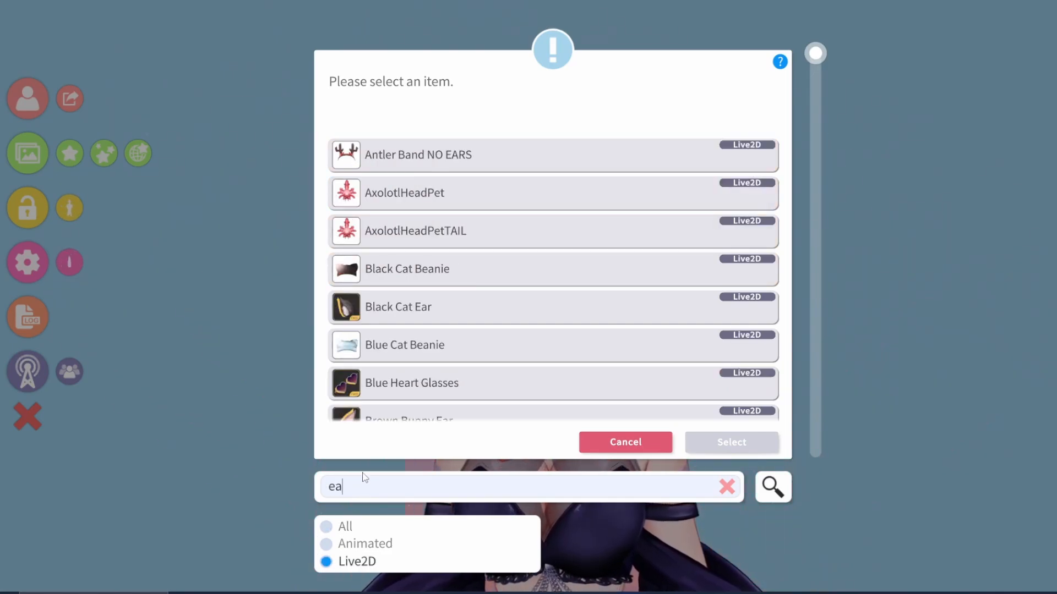
scroll(389, 353, "down", 12)
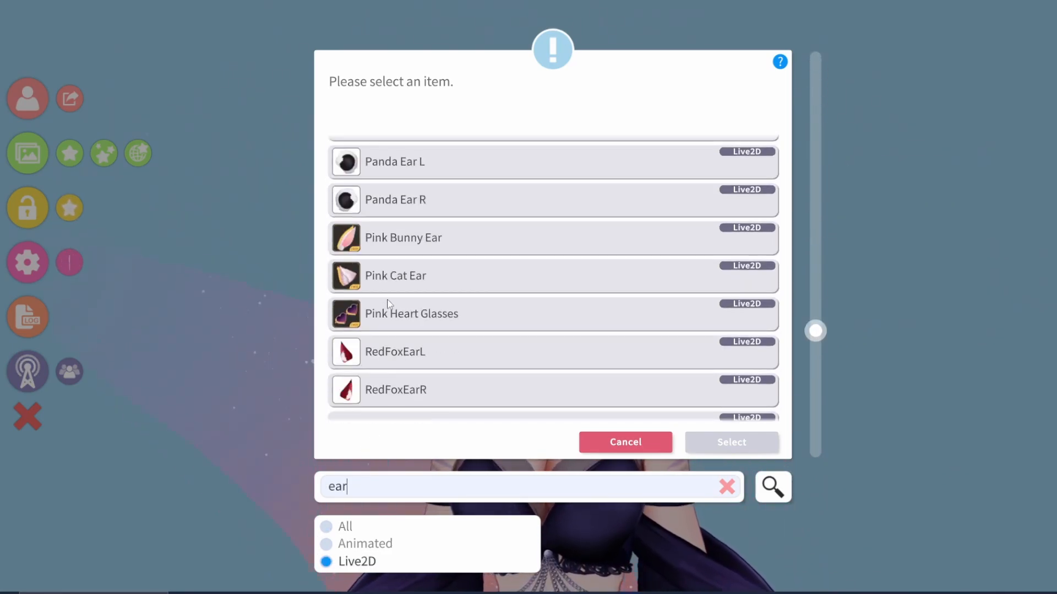
scroll(410, 271, "down", 5)
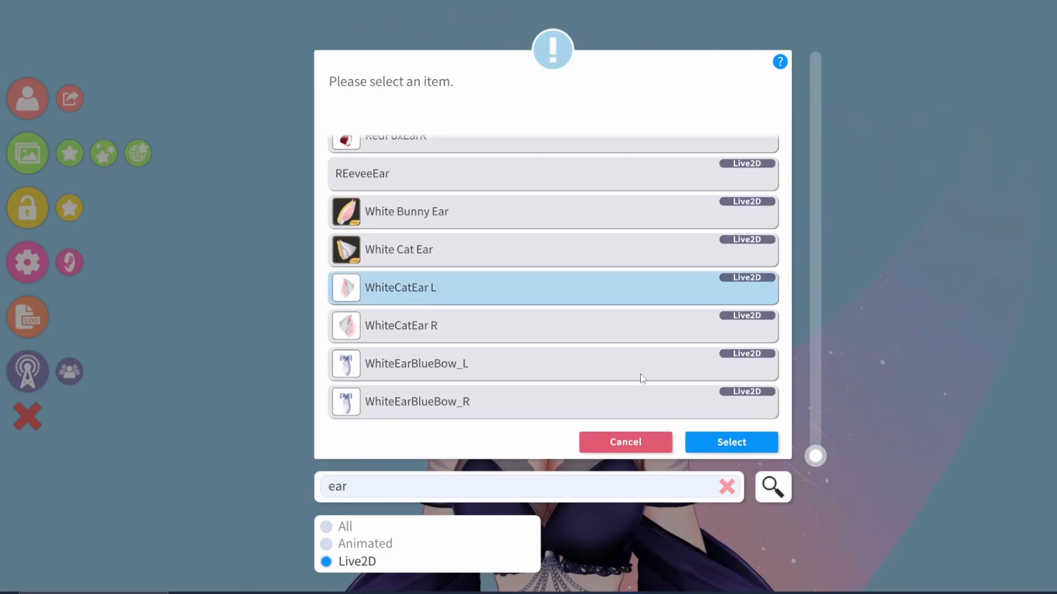
left_click(724, 442)
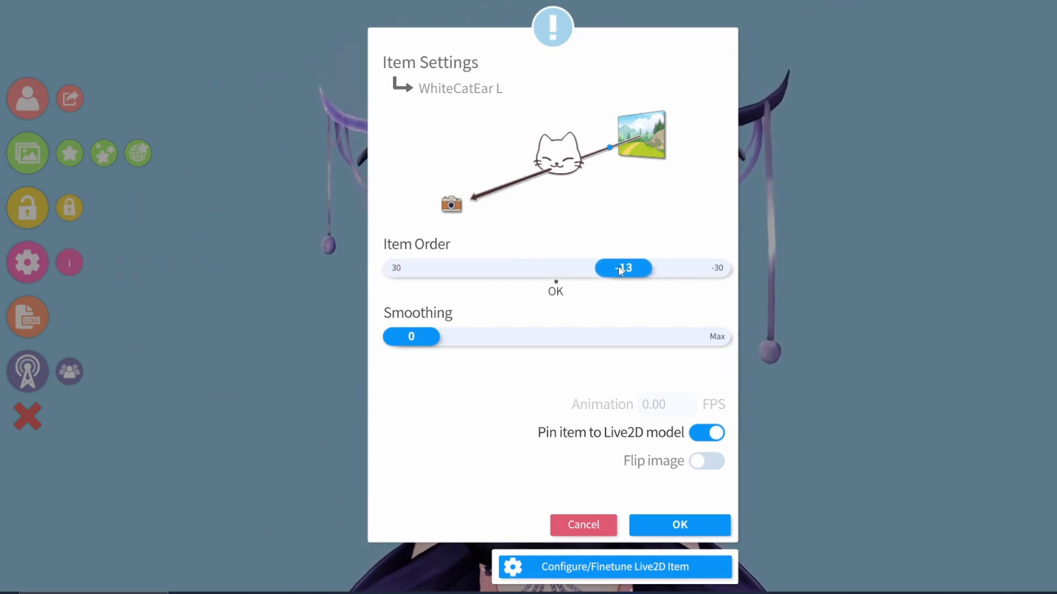
Step: Set WhiteCatEar L's item order to 3, place it smaller on the upper side of the head, and save its default movement ranges
left_click_drag(524, 268, 543, 268)
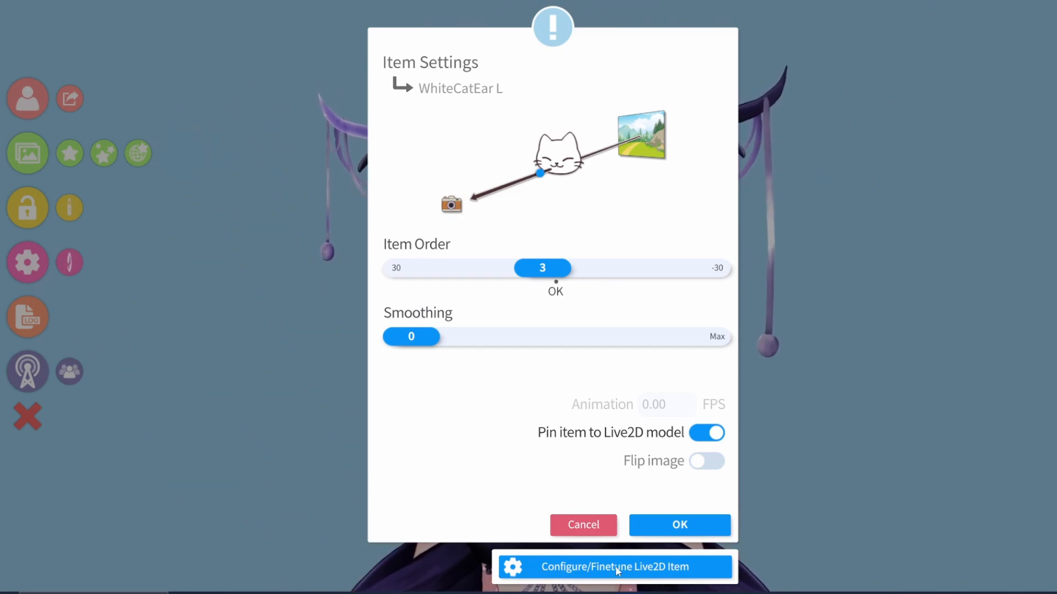
left_click(589, 568)
left_click_drag(530, 340, 482, 157)
scroll(497, 159, "down", 5)
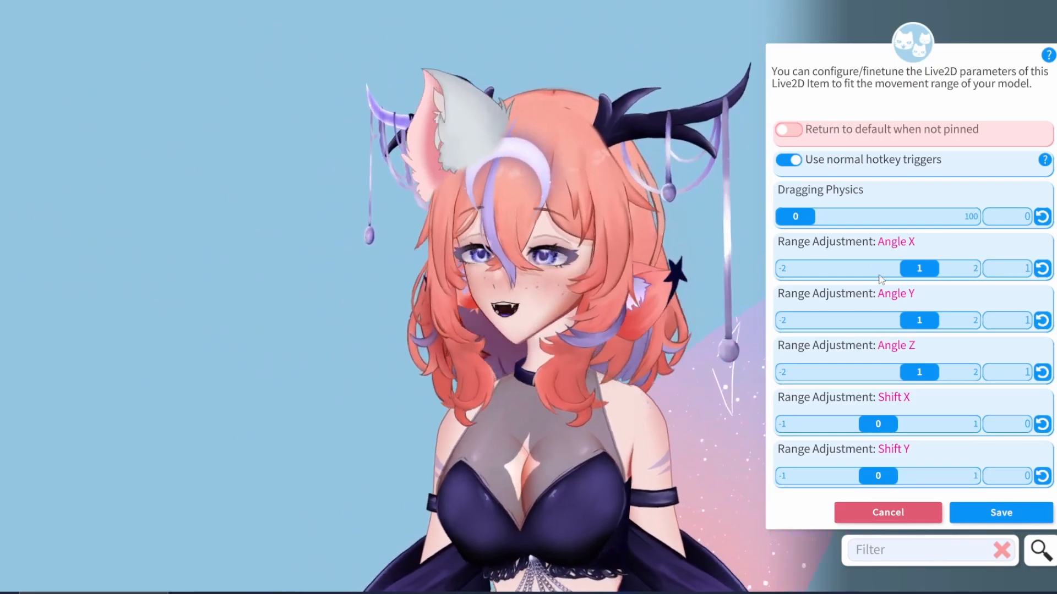
left_click(996, 512)
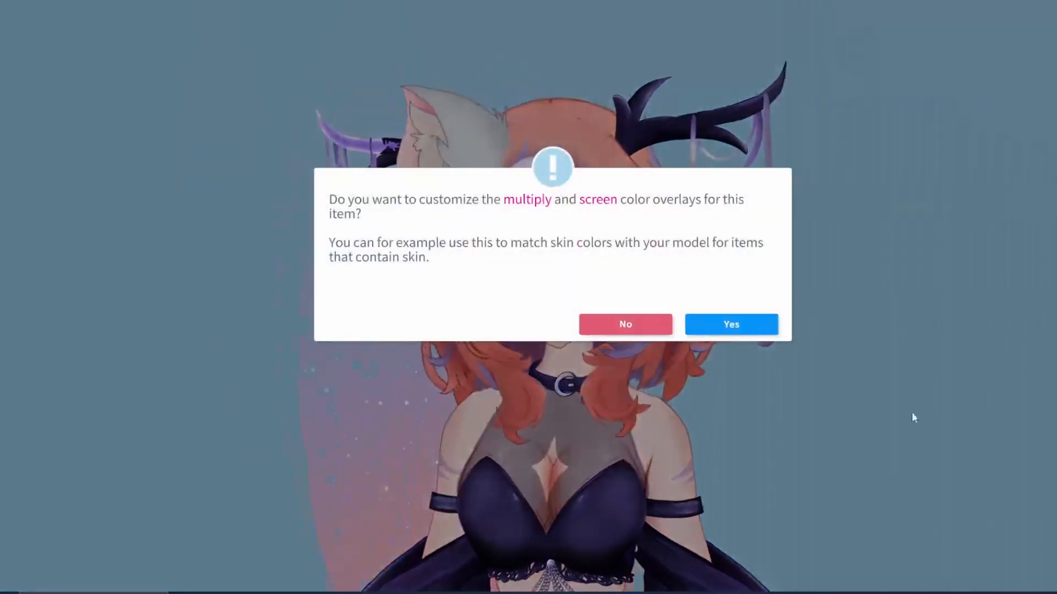
Step: Open the ear's multiply and screen colour overlays and pick out the ArtMesh covering the outer fur
left_click(743, 320)
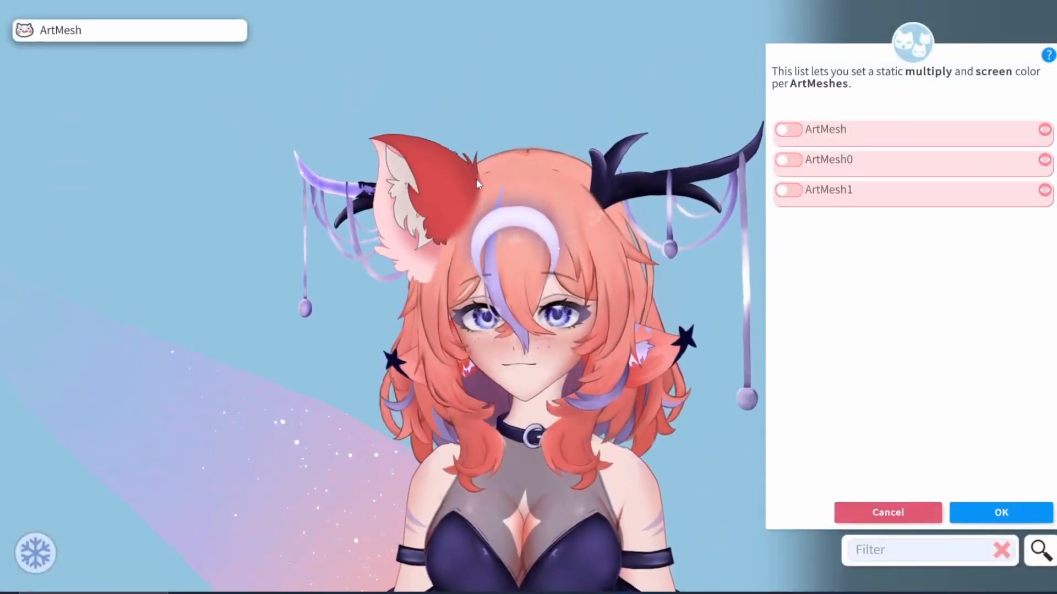
mouse_move(384, 209)
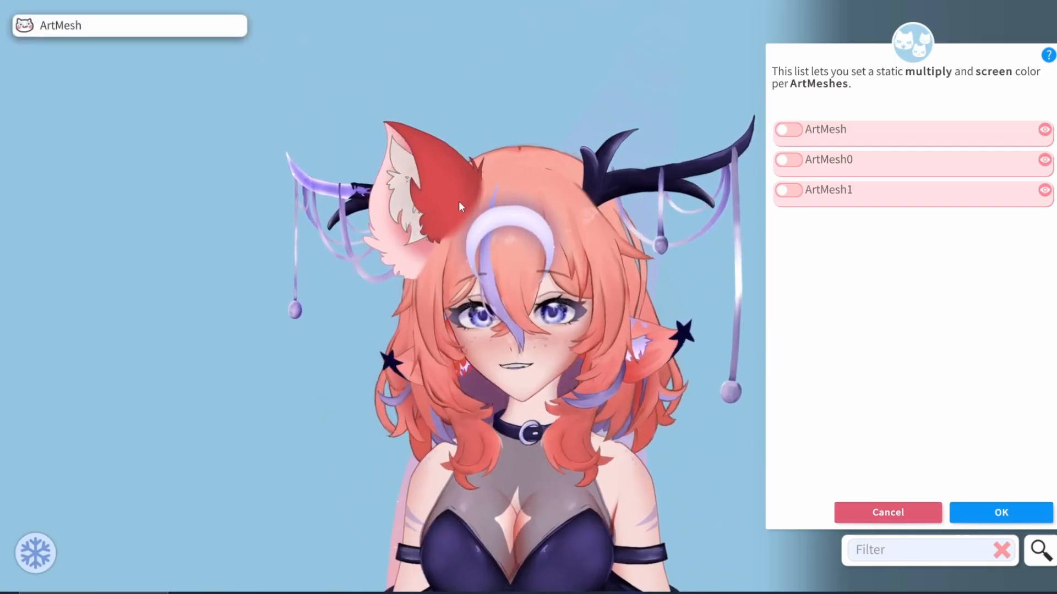
left_click(458, 201)
left_click(1042, 129)
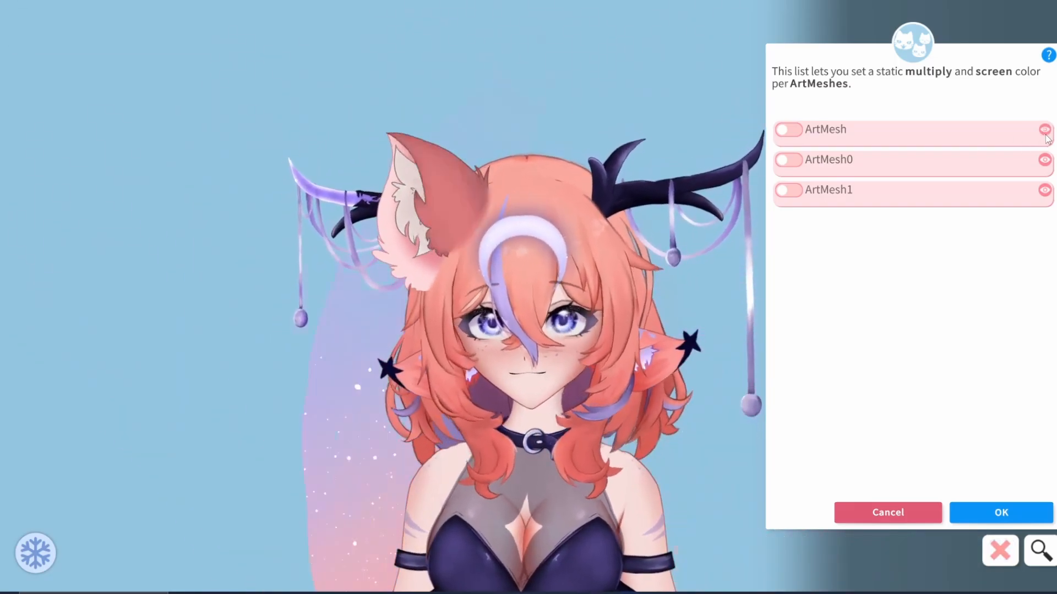
Step: Enable the overlay for ArtMesh, giving the outer fur a salmon multiply colour and a dark screen colour
left_click(789, 129)
mouse_move(881, 211)
left_mouse_down()
mouse_move(946, 196)
mouse_move(936, 224)
mouse_move(914, 196)
left_mouse_up()
left_click_drag(946, 389, 939, 388)
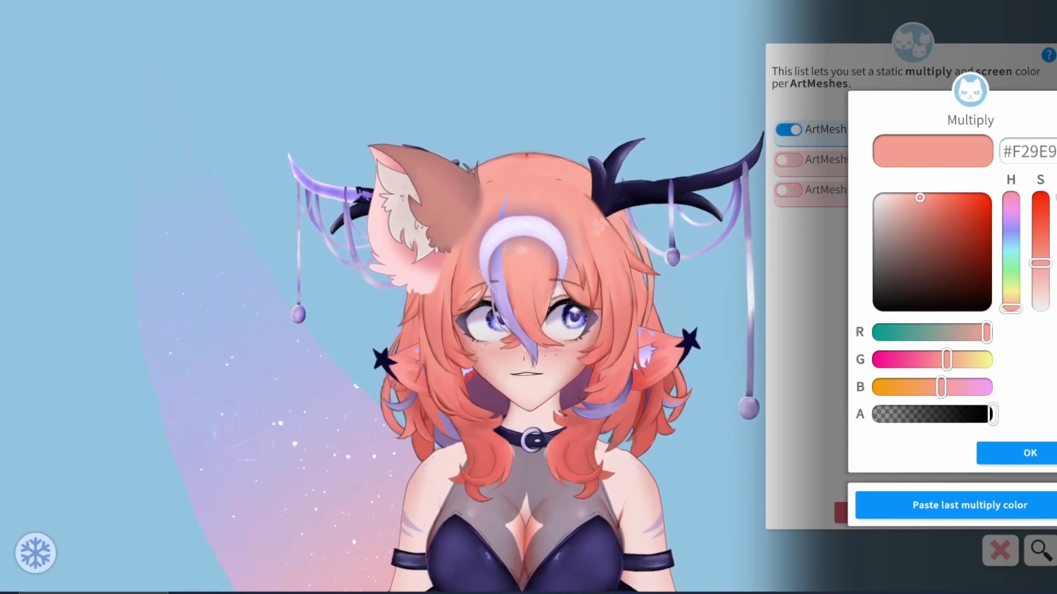
left_click(1038, 453)
left_click_drag(920, 309, 929, 277)
left_click(1030, 453)
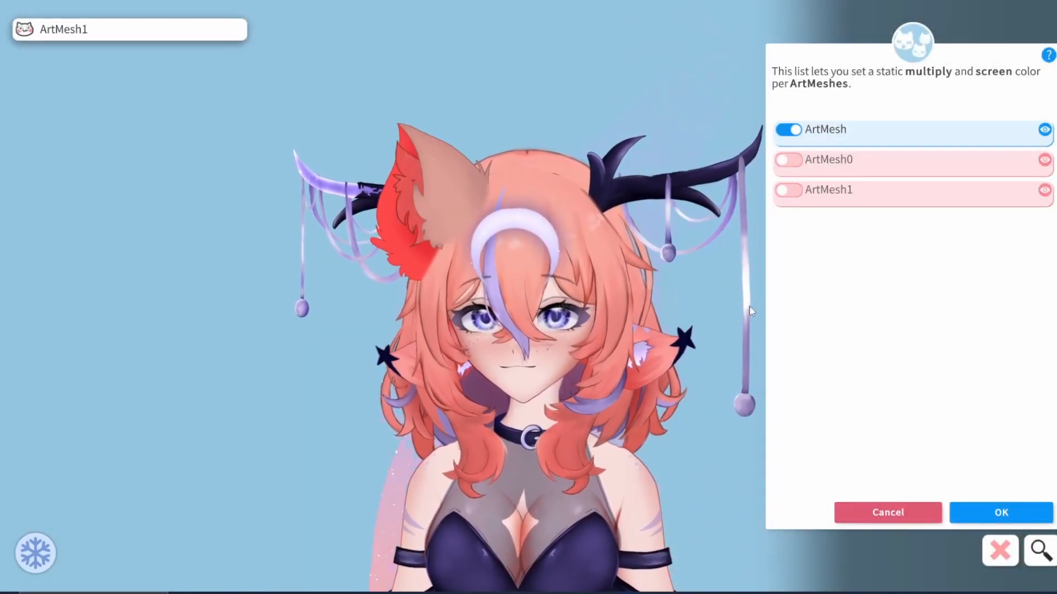
Step: Tint the inner ear fur, ArtMesh0, light blue with multiply and screen colours, and save the ear's colour overlays
left_click(402, 213)
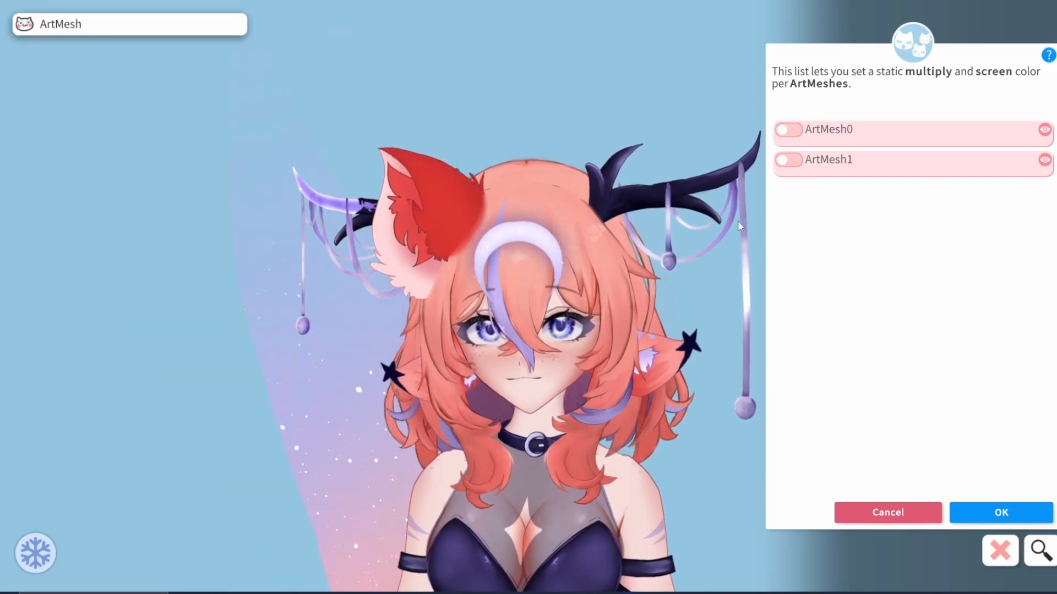
left_click(790, 132)
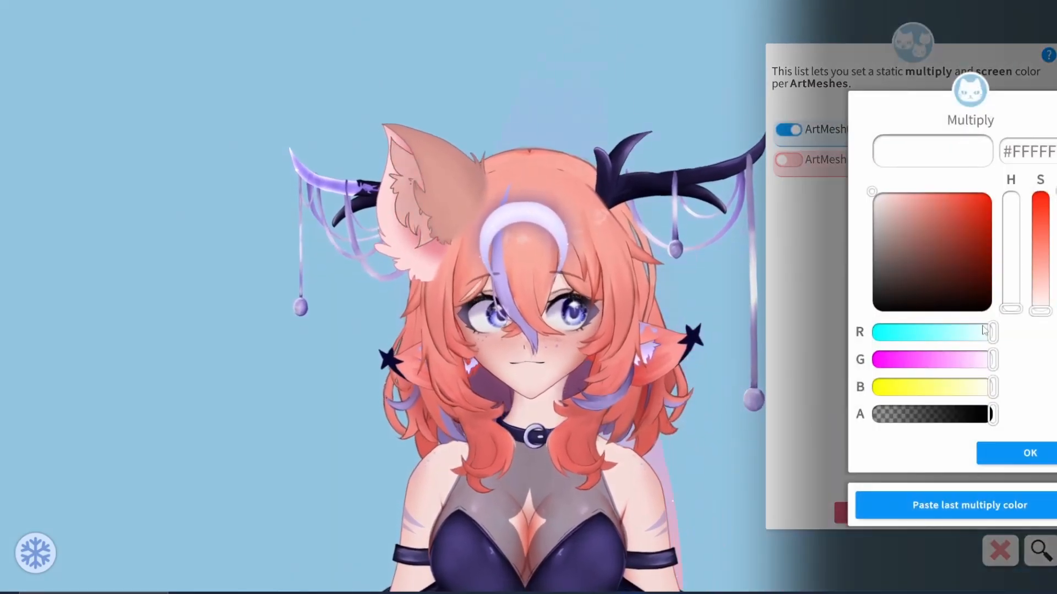
left_click_drag(987, 333, 940, 333)
mouse_move(924, 192)
left_mouse_down()
mouse_move(904, 192)
mouse_move(921, 192)
left_mouse_up()
left_click_drag(992, 359, 964, 360)
left_click(1039, 468)
left_click_drag(916, 249, 917, 259)
left_click(1033, 457)
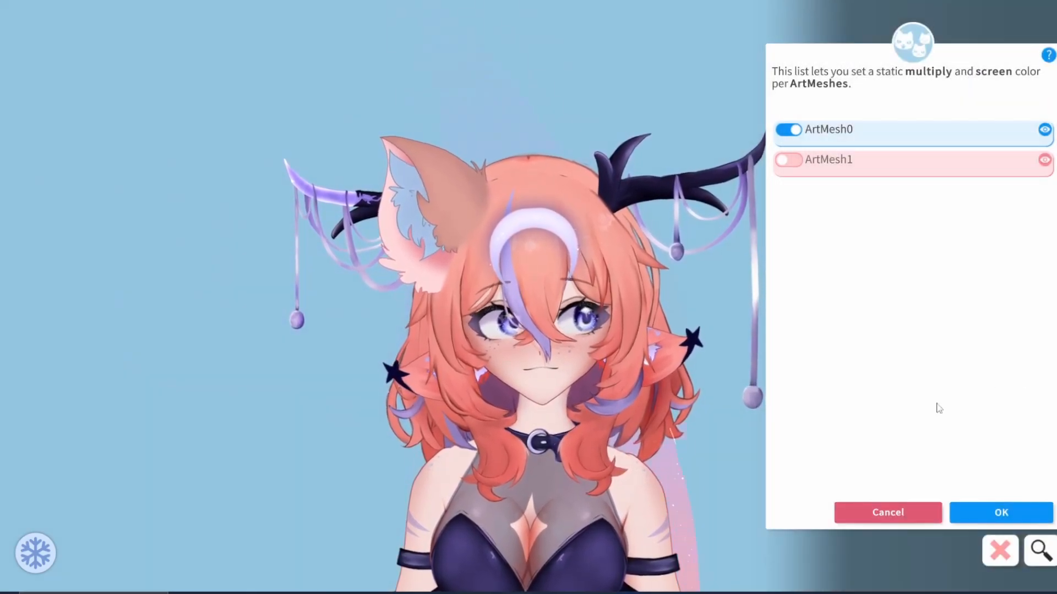
left_click(991, 513)
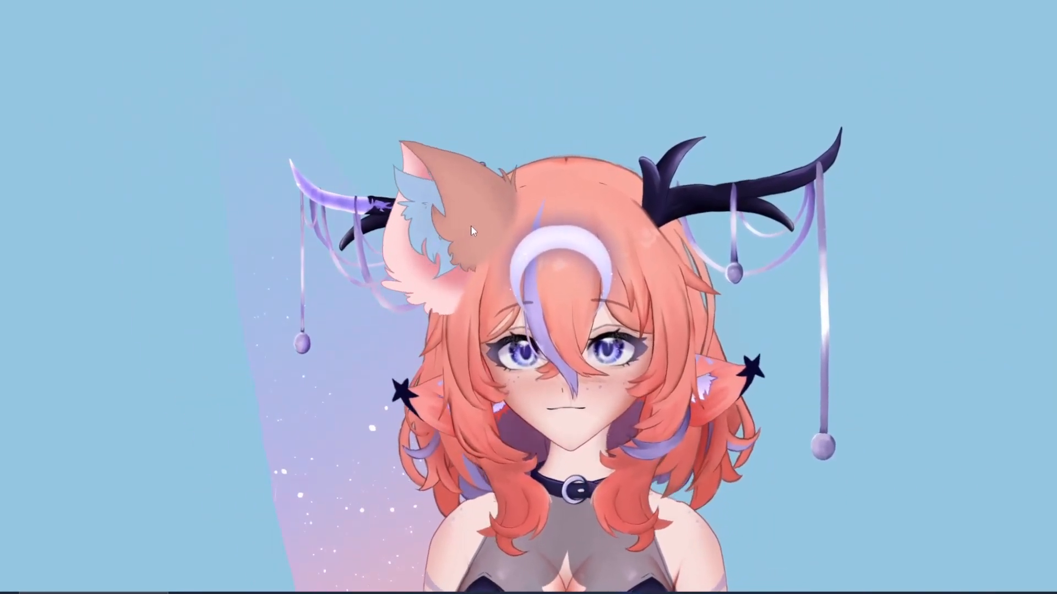
Step: Pin WhiteCatEar L between the model's layers at position 300
double_click(469, 229)
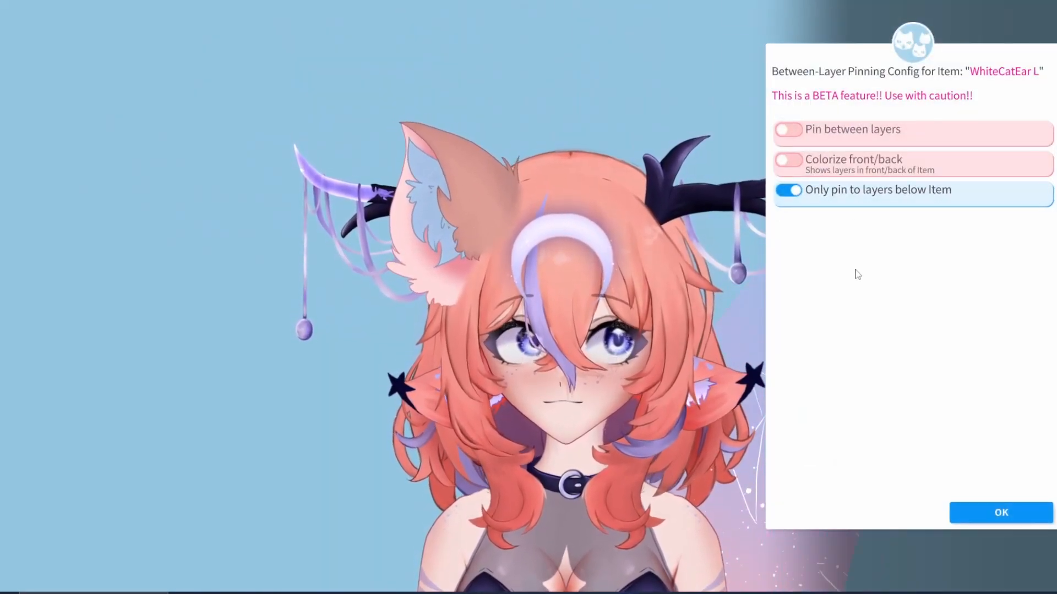
left_click(789, 129)
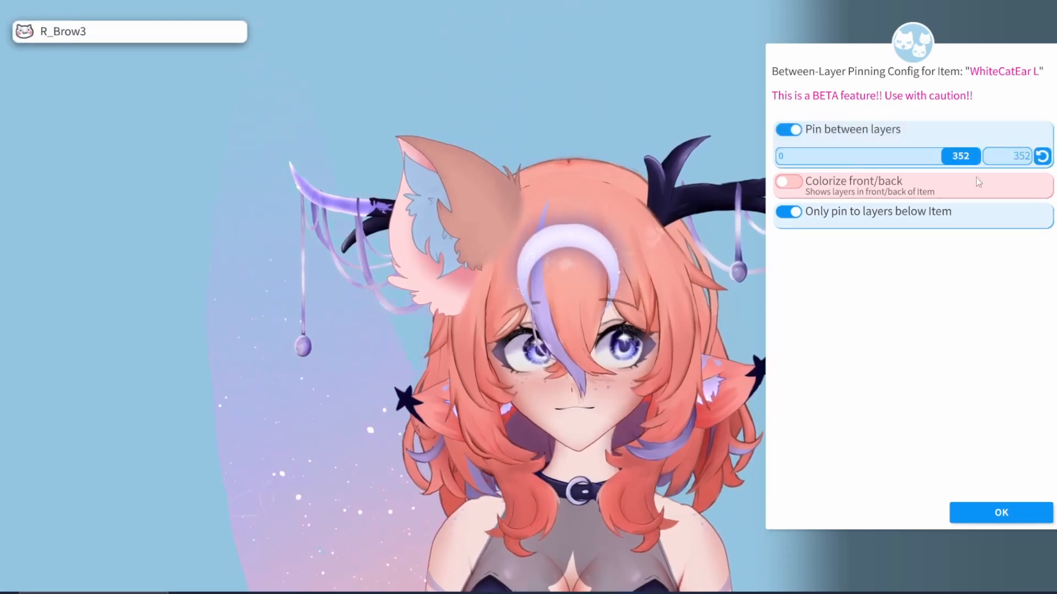
left_click_drag(960, 156, 942, 156)
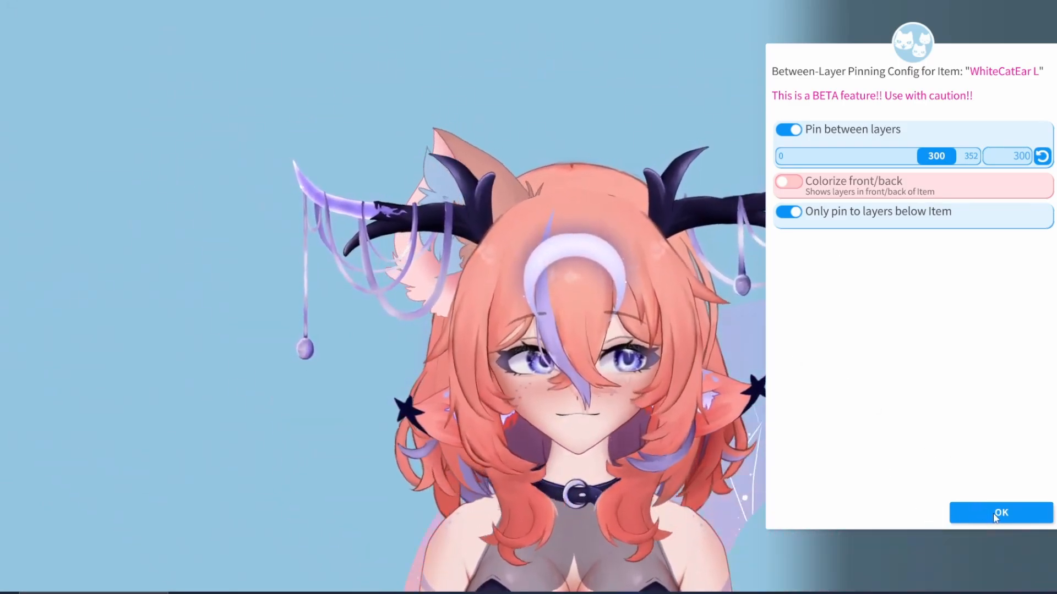
left_click(998, 514)
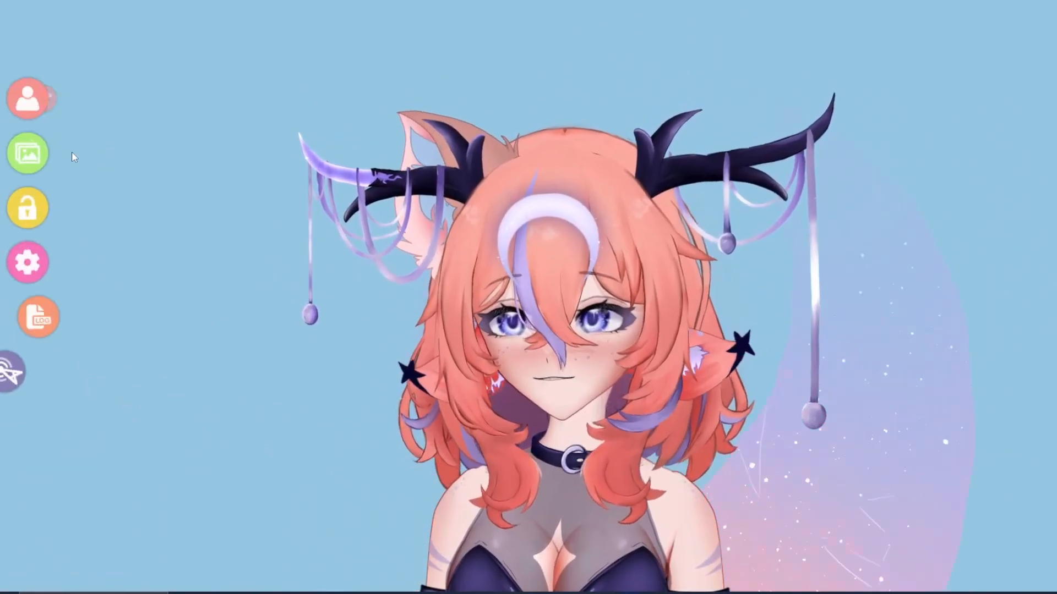
Step: Load WhiteCatEar R from the Live2D items matching "ear" and accept its item settings
left_click(71, 154)
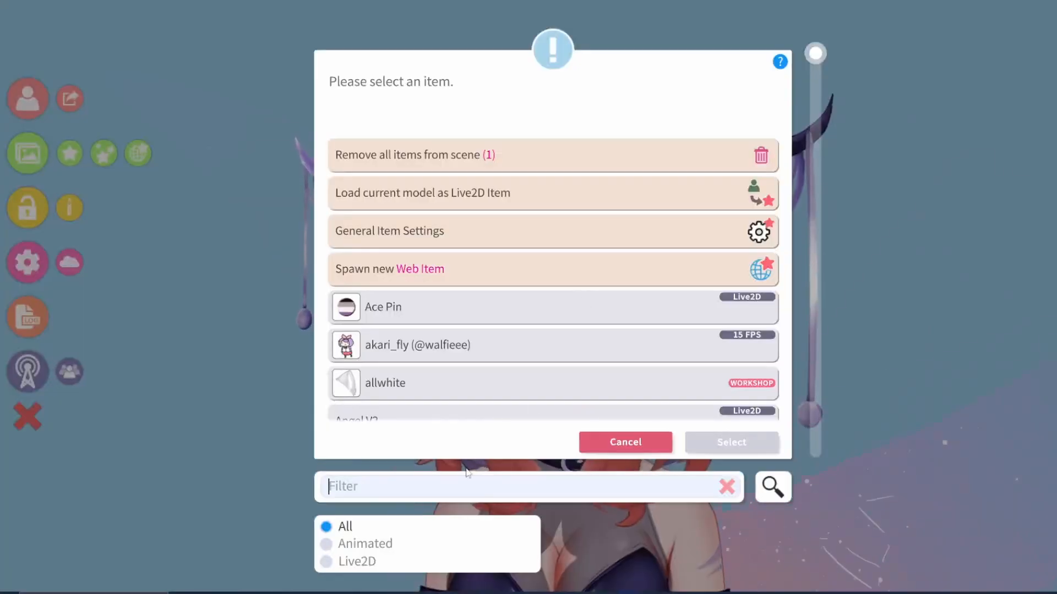
left_click(328, 563)
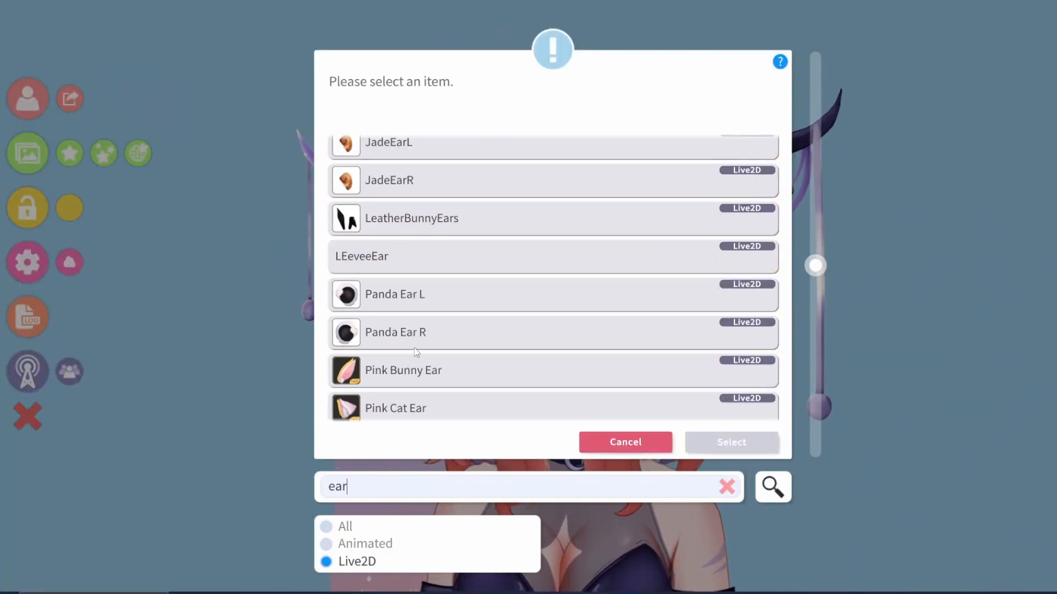
scroll(415, 350, "down", 10)
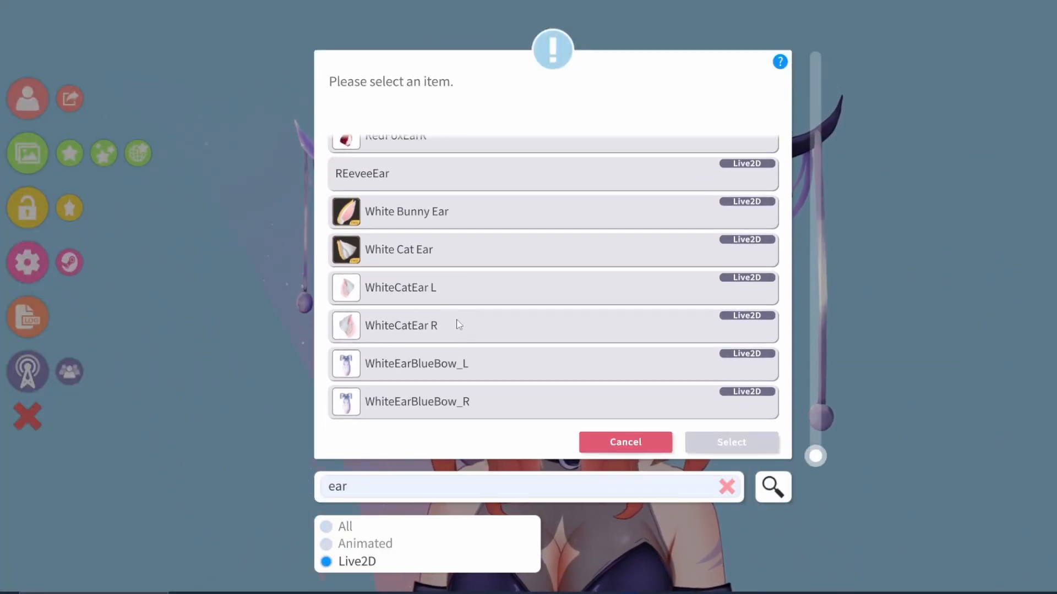
left_click(719, 444)
left_click(664, 526)
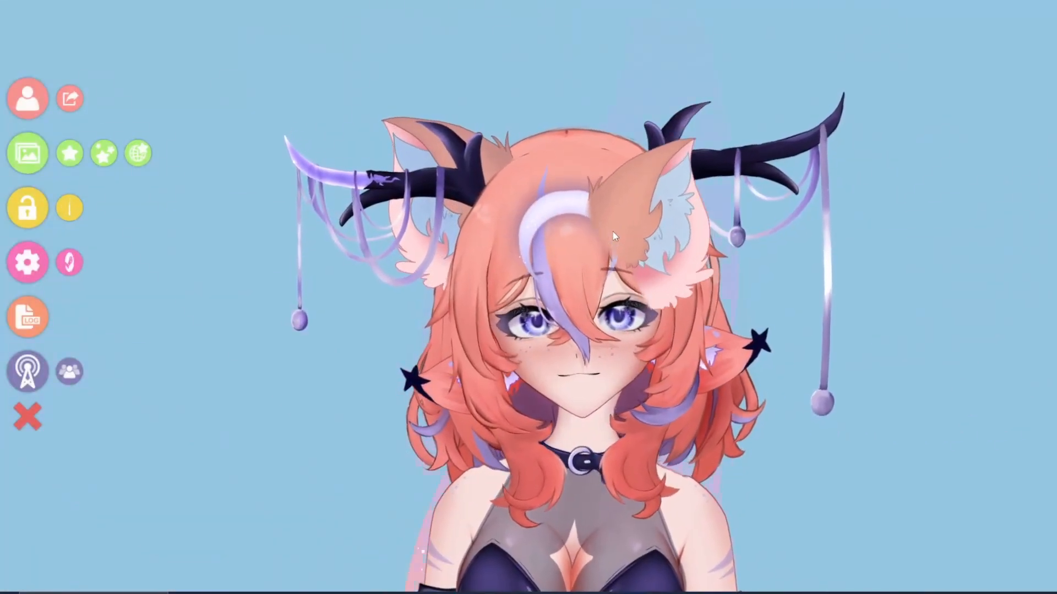
Step: Pin WhiteCatEar R between the model's layers at position 310
double_click(597, 207)
left_click(789, 130)
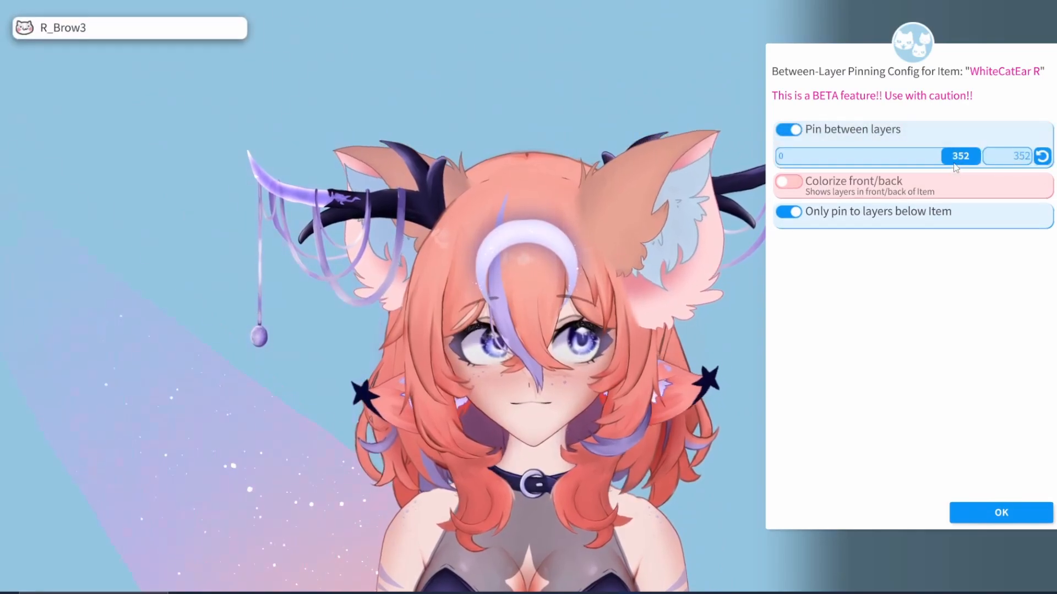
left_click_drag(956, 165, 935, 158)
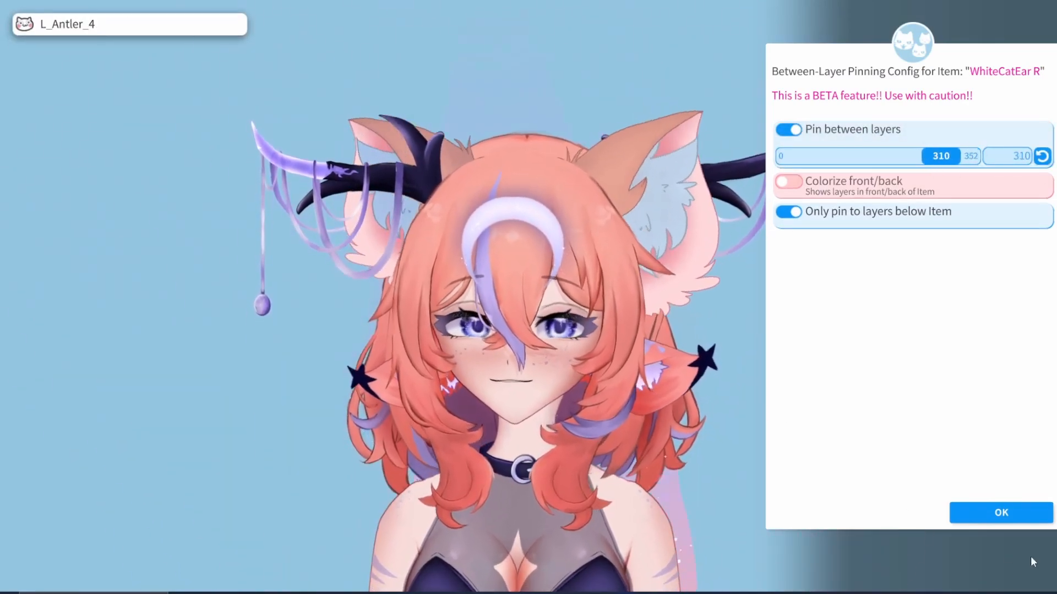
left_click(993, 513)
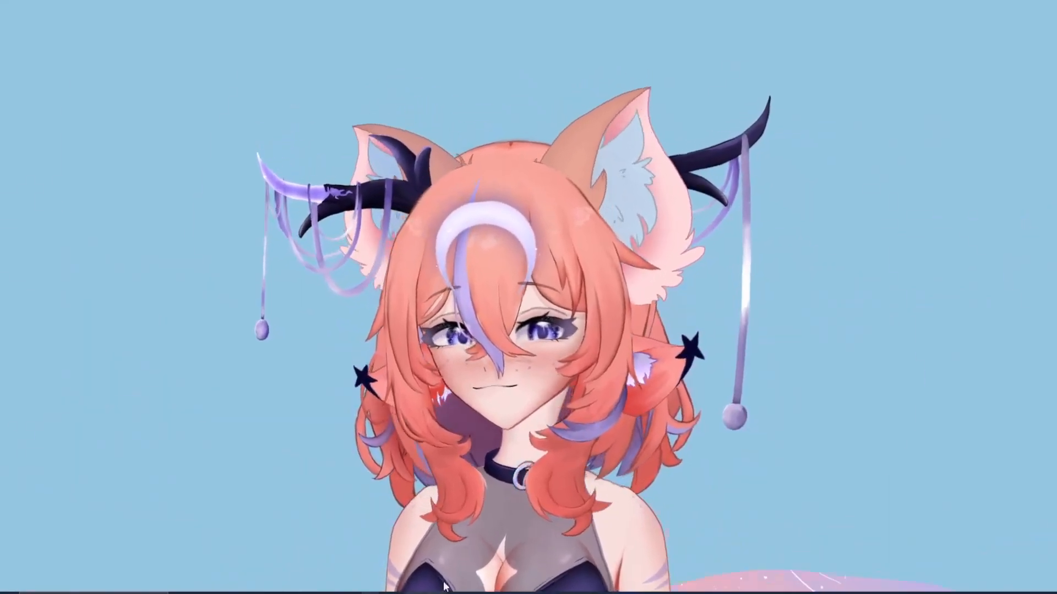
Step: Save both cat ears, WhiteCatEar L and WhiteCatEar R, as a new item scene named "Ears Test"
left_click_drag(537, 442, 565, 357)
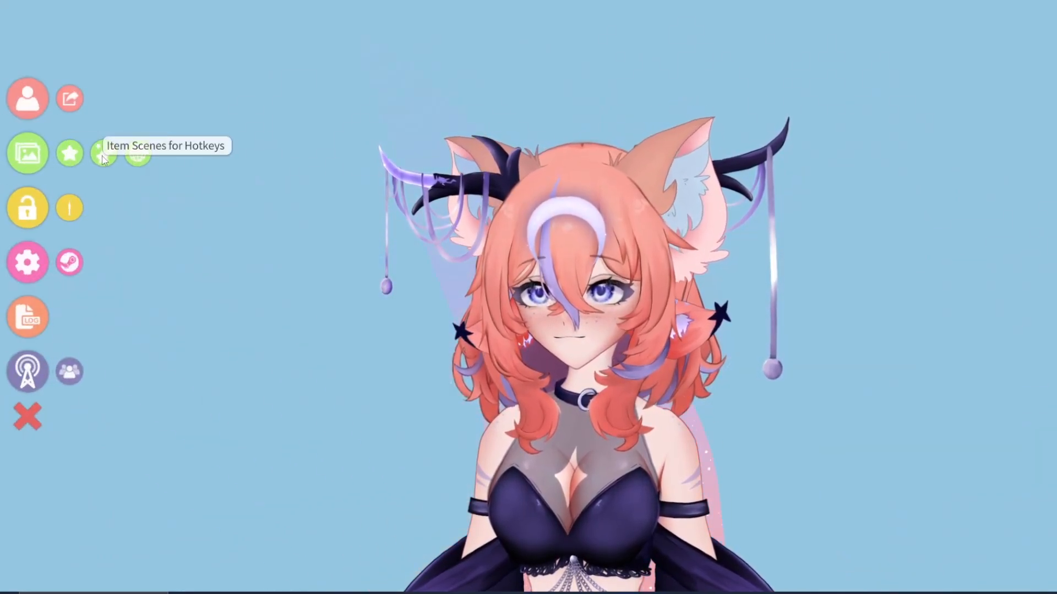
left_click(102, 158)
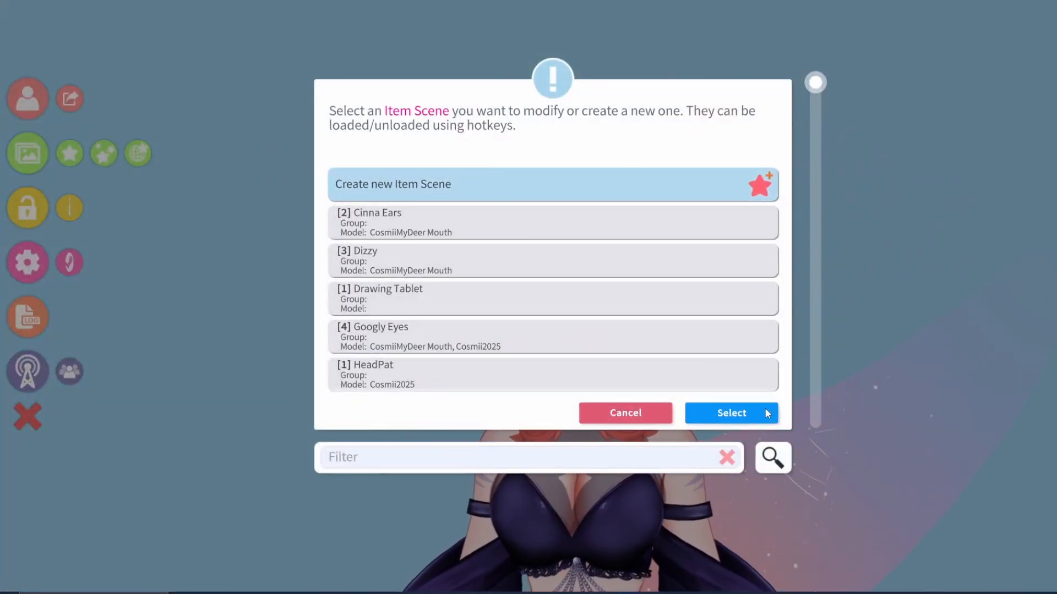
left_click(767, 413)
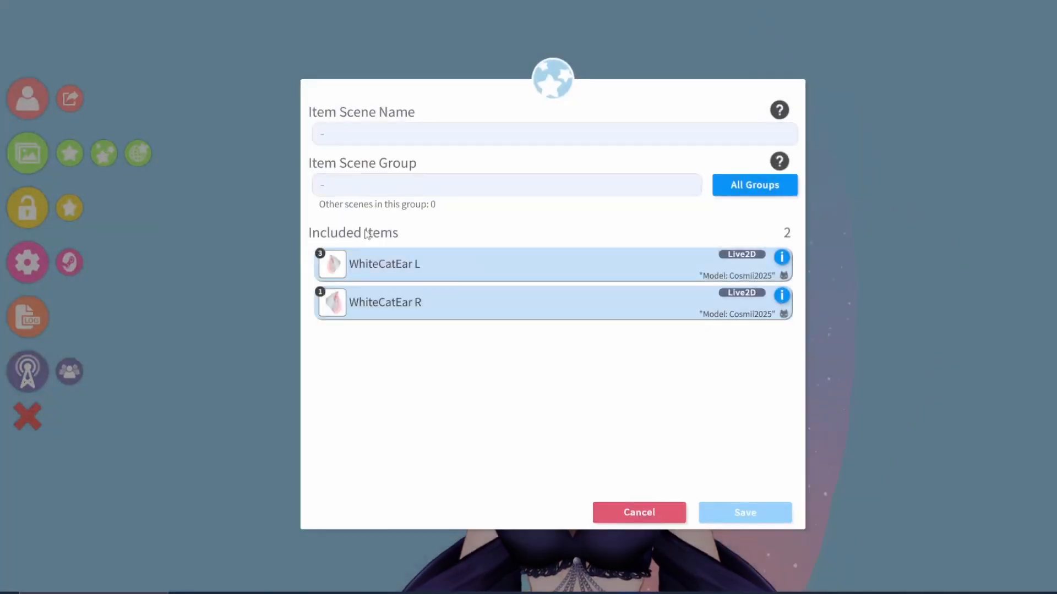
left_click(414, 133)
type("Ears Test")
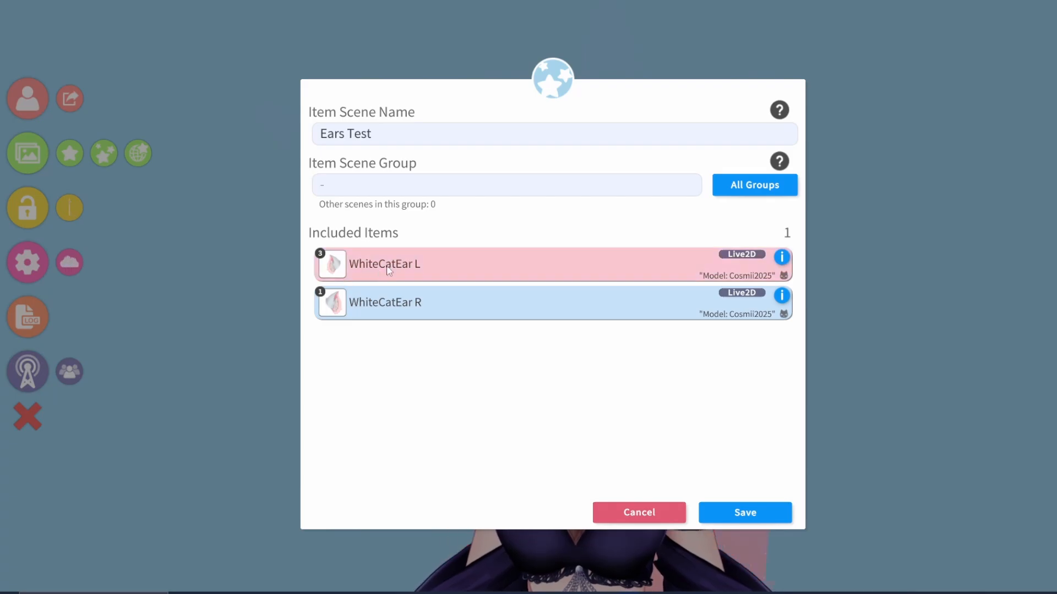
left_click(744, 510)
left_click(990, 355)
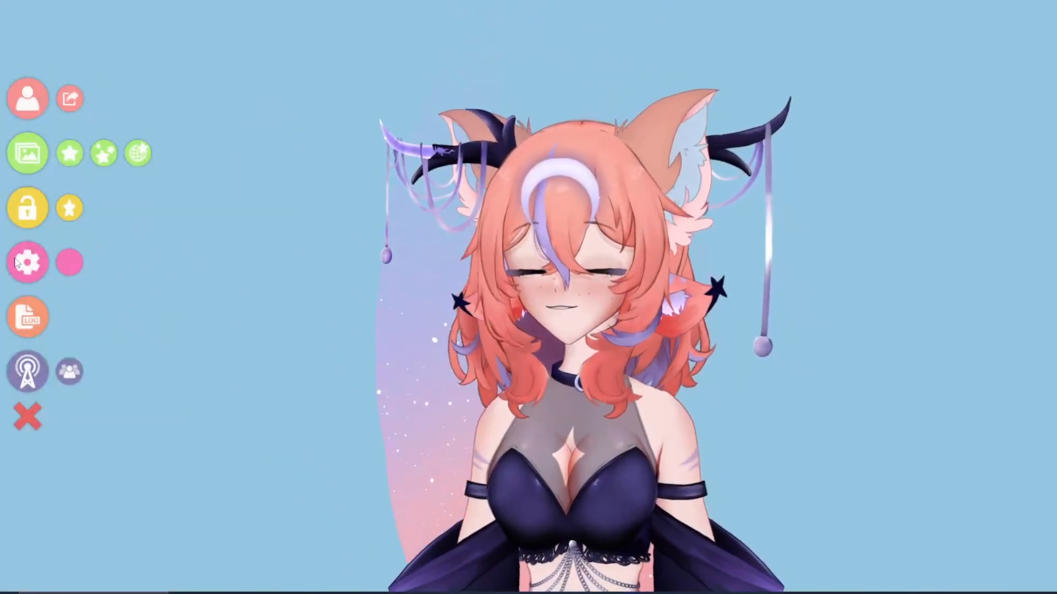
Step: Add a hotkey that toggles the Ears Test item scene and record N1 as its first key
left_click(26, 266)
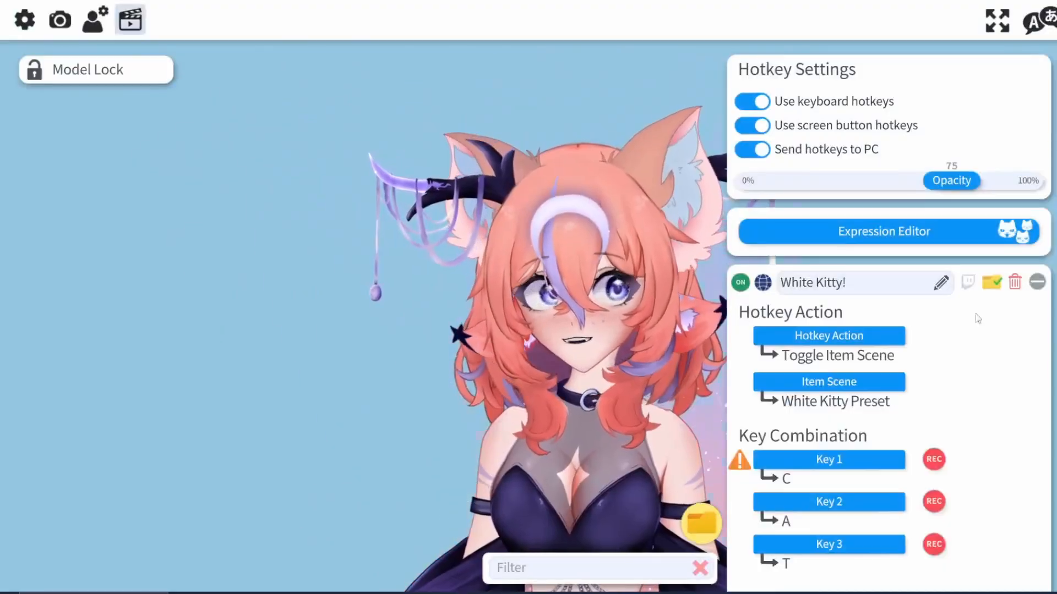
left_click(943, 230)
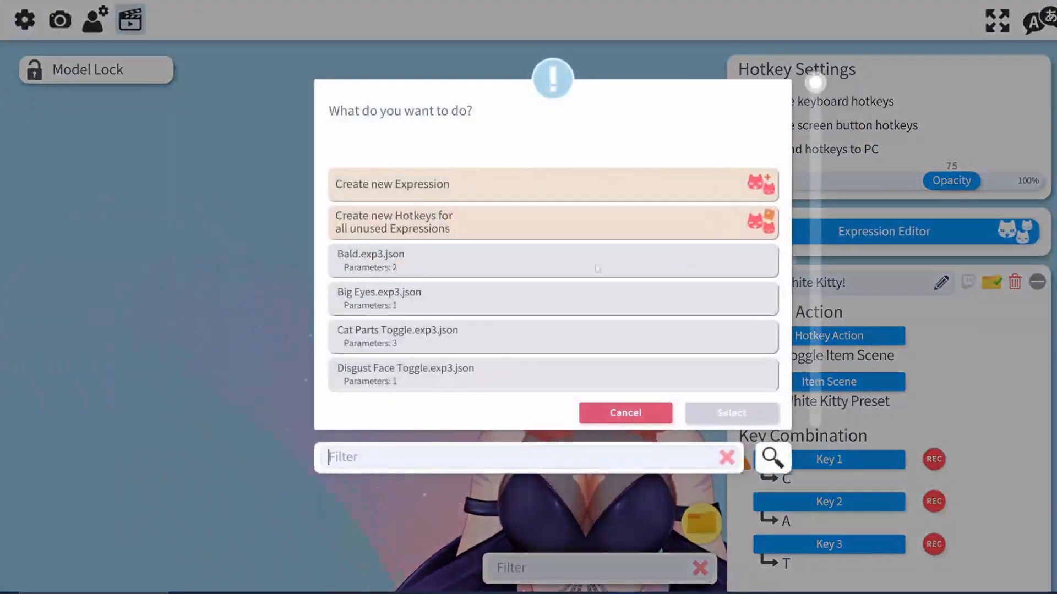
left_click(625, 414)
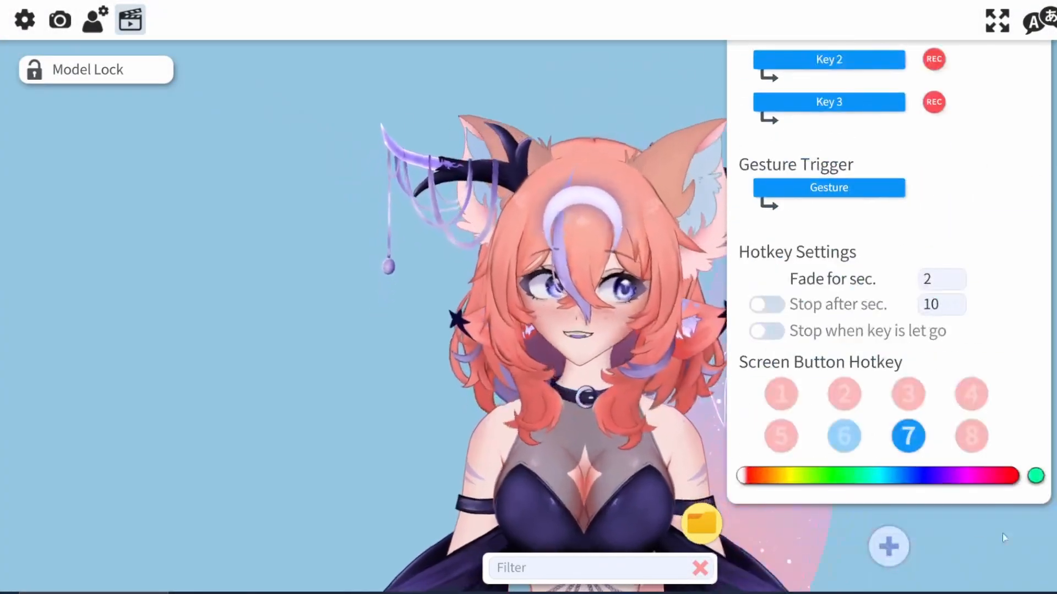
left_click(888, 546)
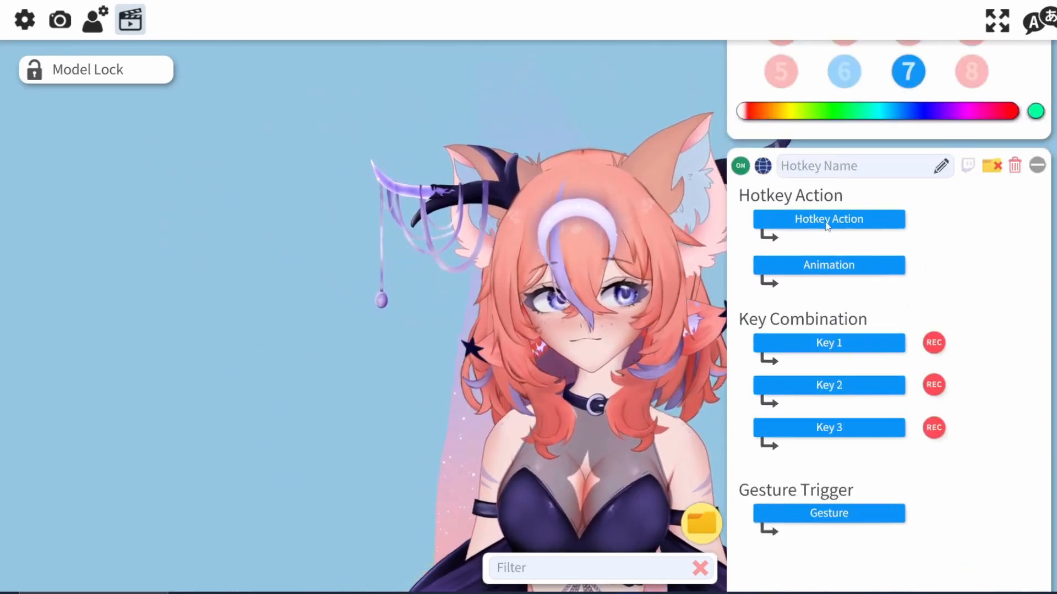
left_click(822, 219)
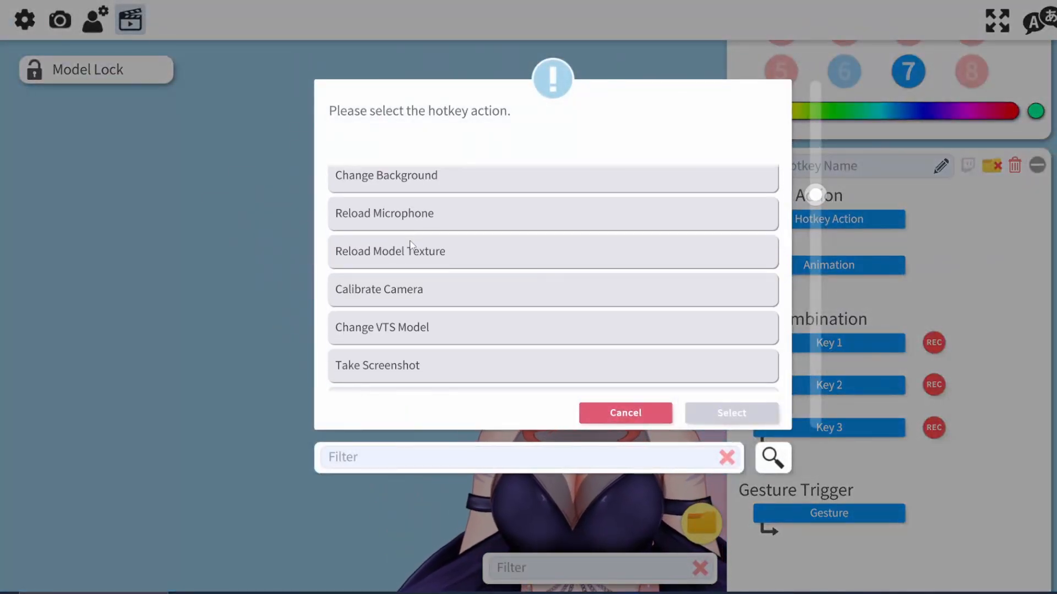
left_click(731, 413)
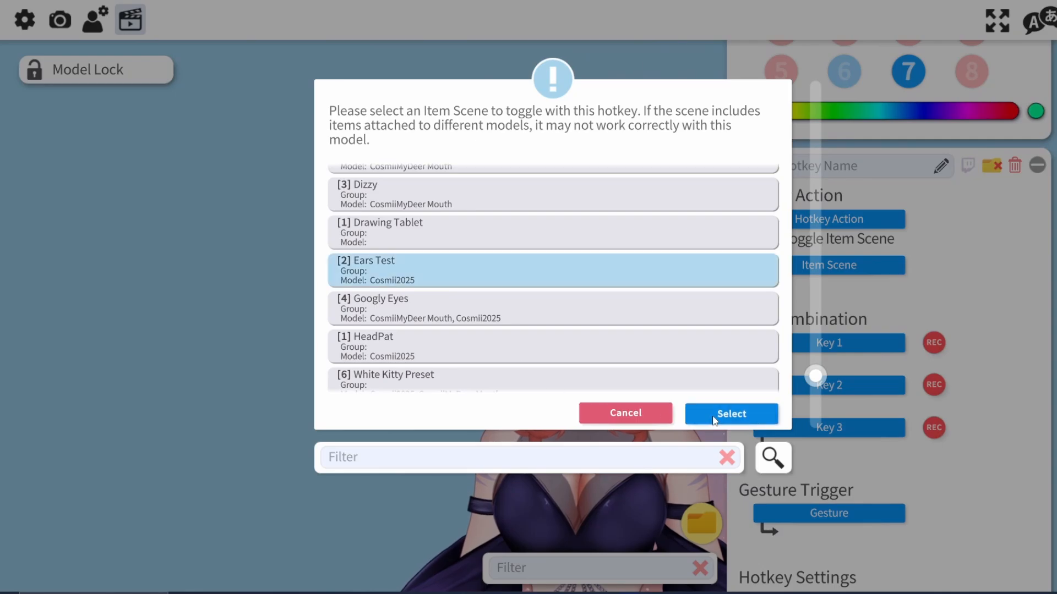
left_click(714, 420)
left_click(934, 342)
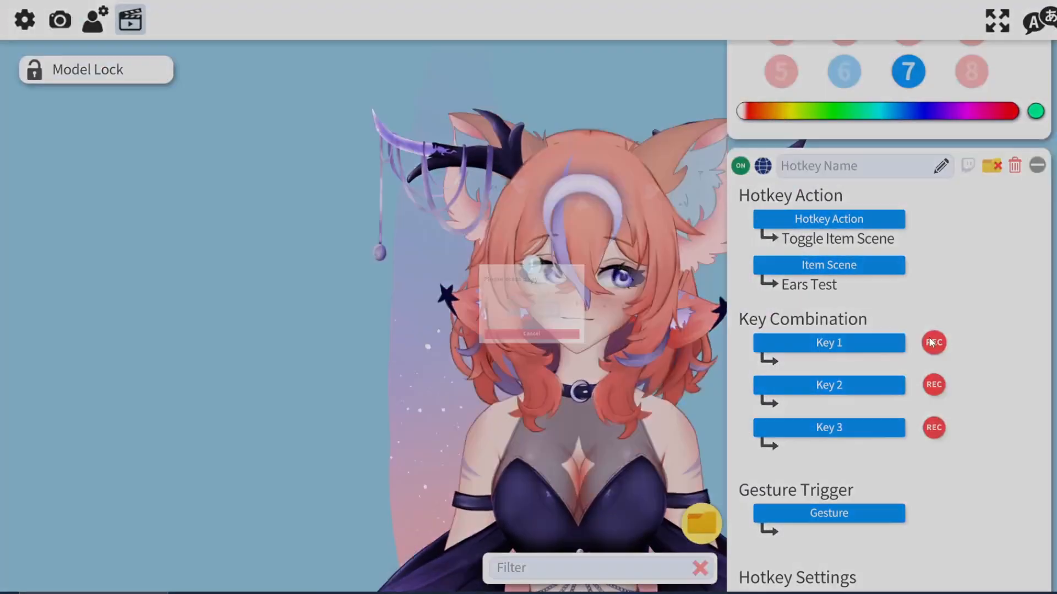
key("KP_1")
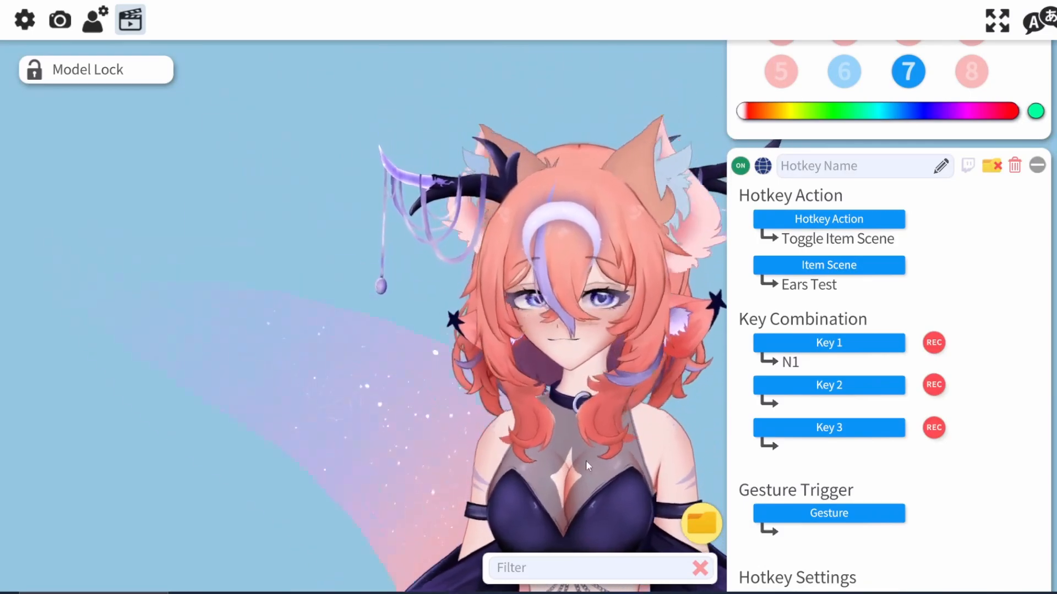
Step: Test the N1 hotkey by toggling the cat ears on and off several times on the repositioned model
left_click_drag(601, 484, 487, 461)
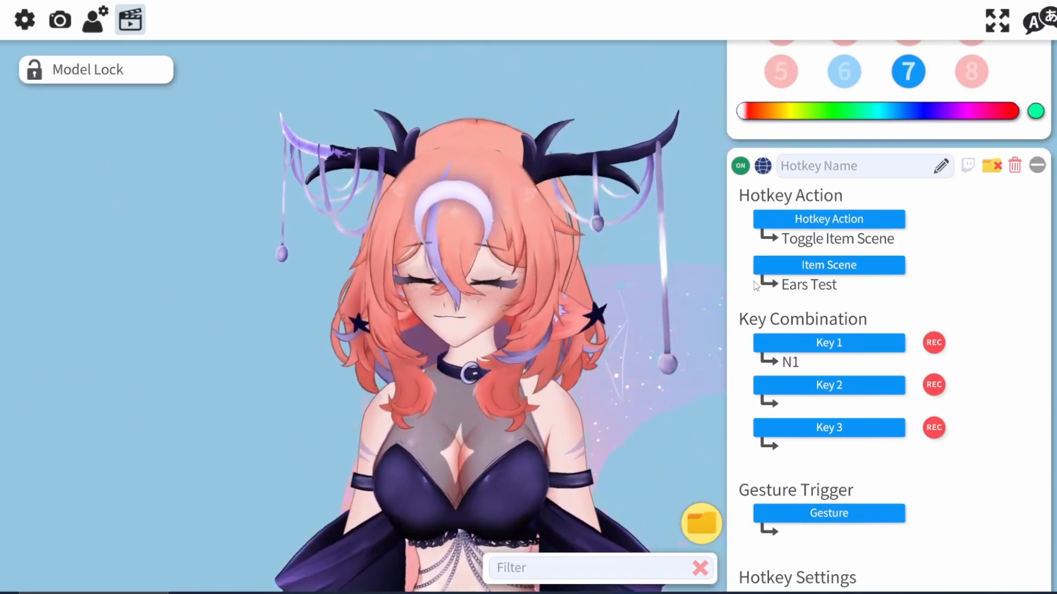
key("KP_1")
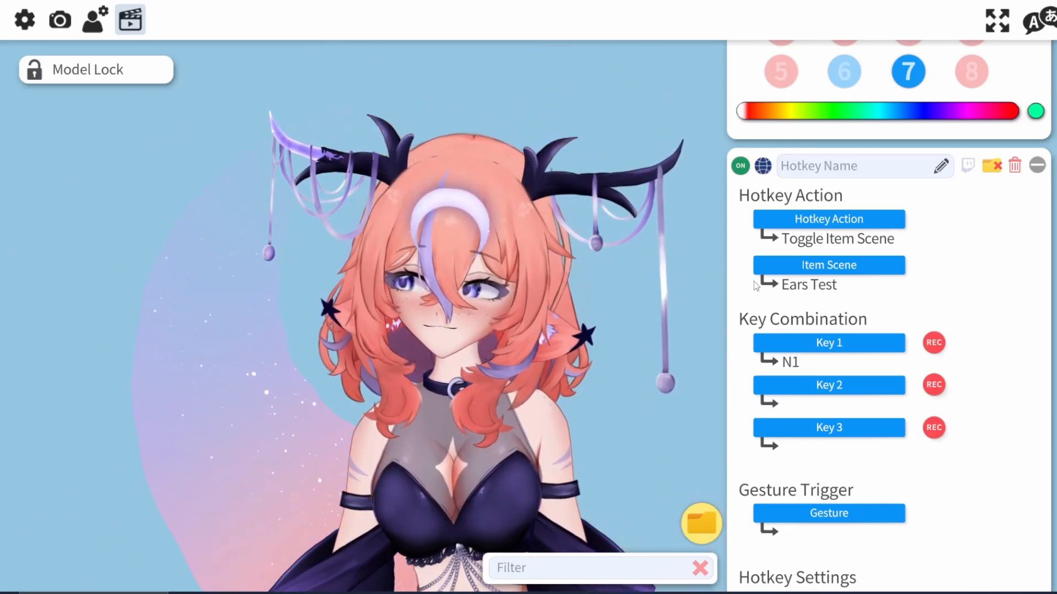
key("KP_1")
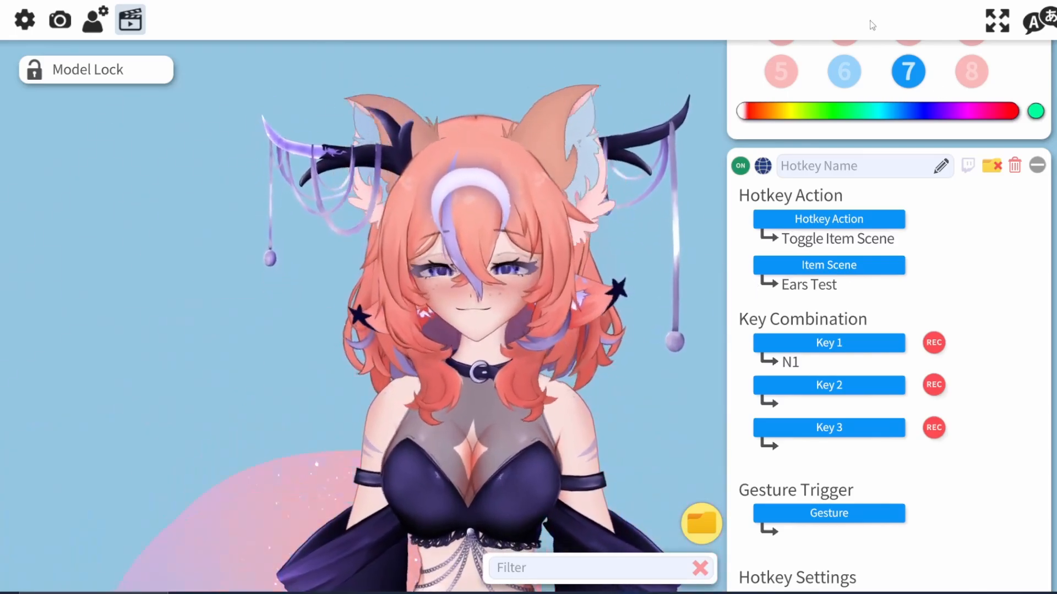
key("KP_1")
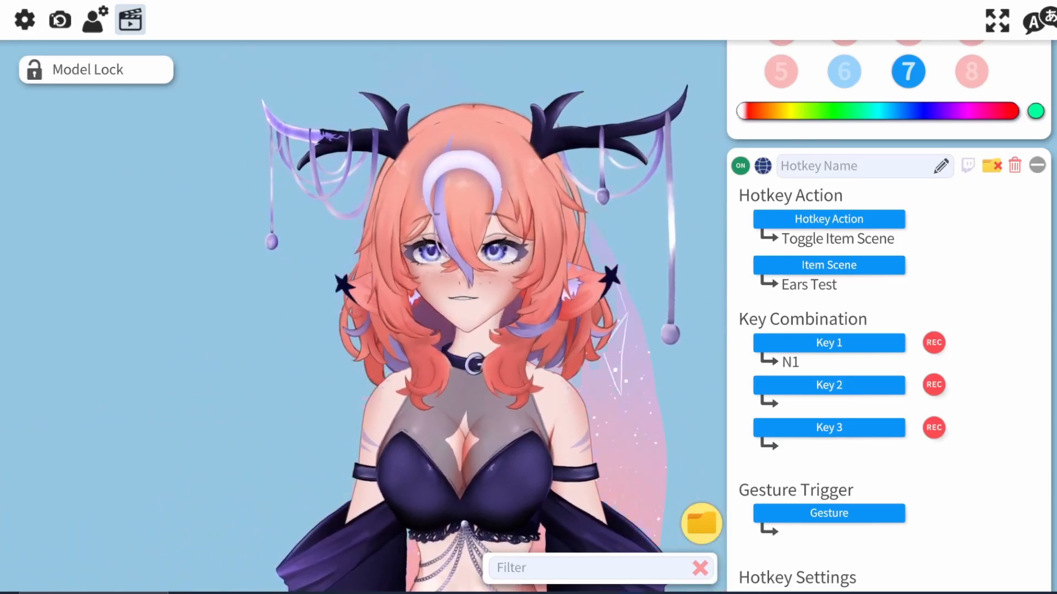
Step: Open the model customization for the multiply and screen colors of its ArtMeshes
left_click(59, 21)
scroll(889, 330, "down", 3)
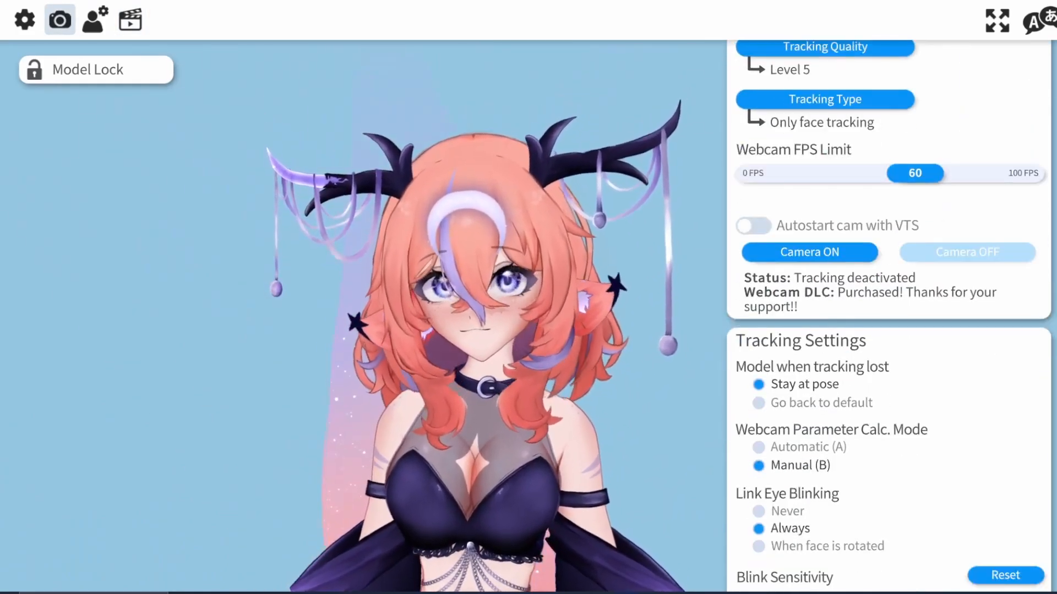
left_click(94, 20)
scroll(885, 408, "down", 2)
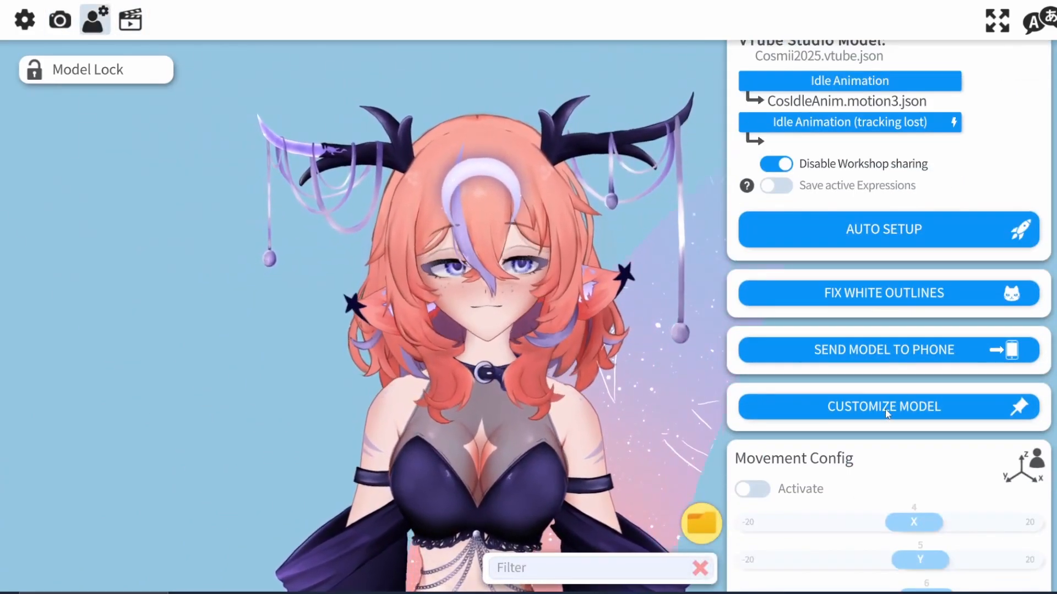
left_click(890, 404)
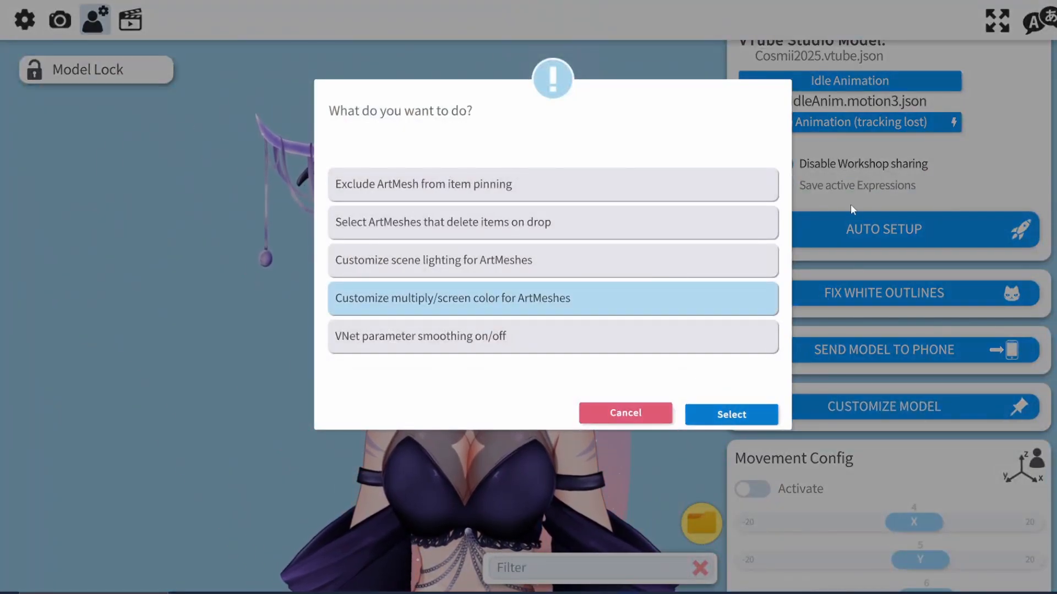
double_click(471, 286)
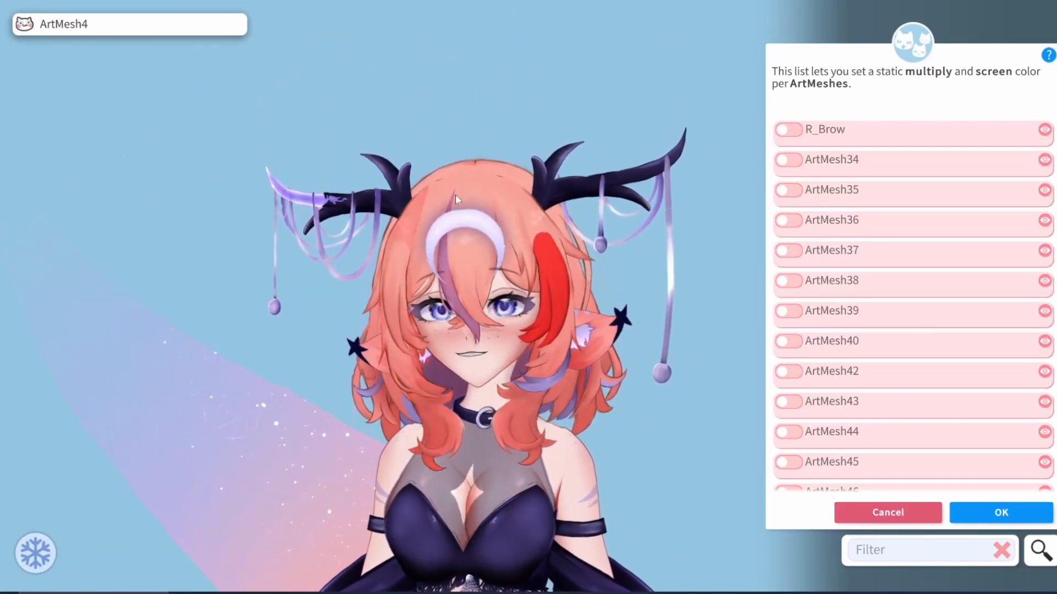
Step: Narrow the ArtMesh list to the meshes at the outer branch of the L antler
left_click(650, 332)
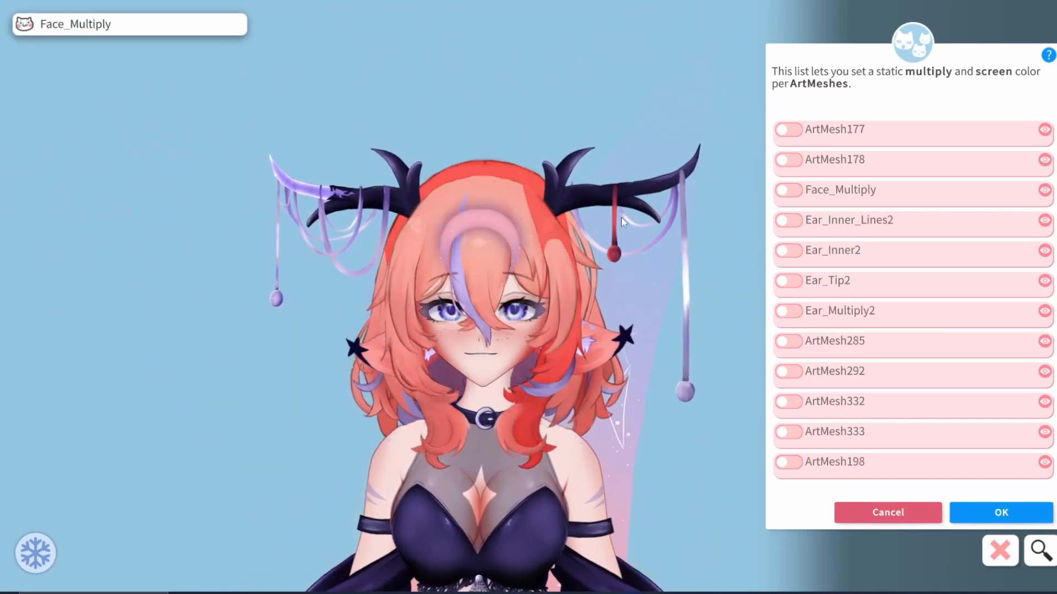
left_click(484, 283)
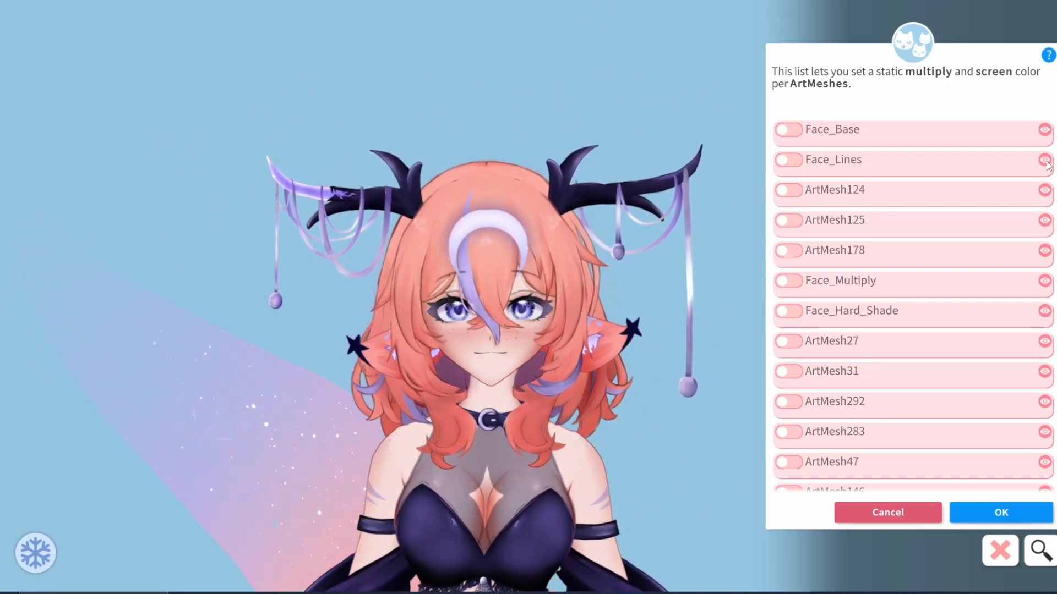
scroll(1047, 164, "down", 1)
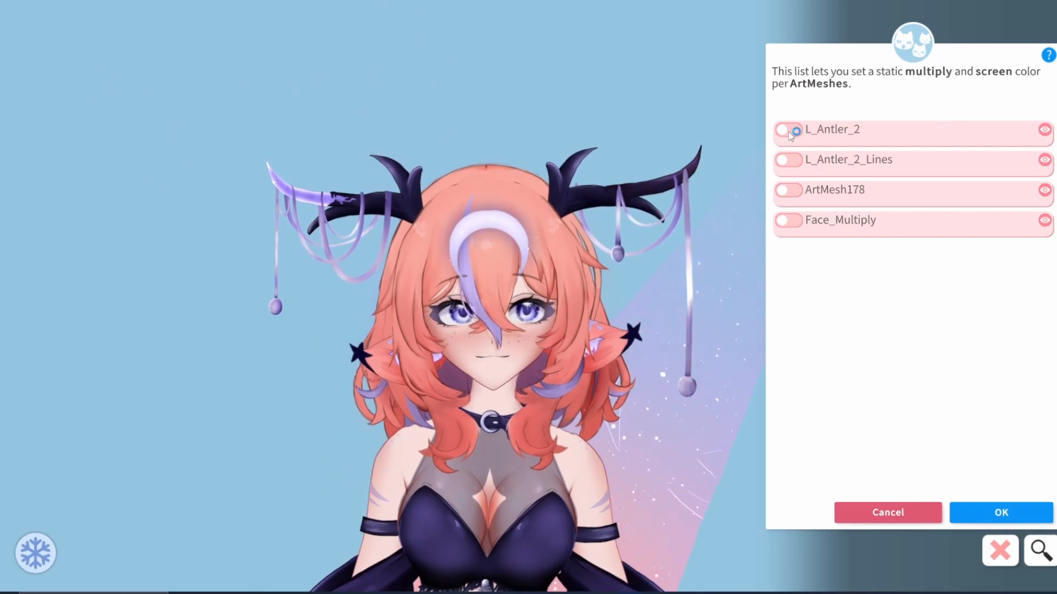
Step: Enable the color override for L_Antler_2, make its multiply color fully transparent, and accept the screen color
left_click(789, 130)
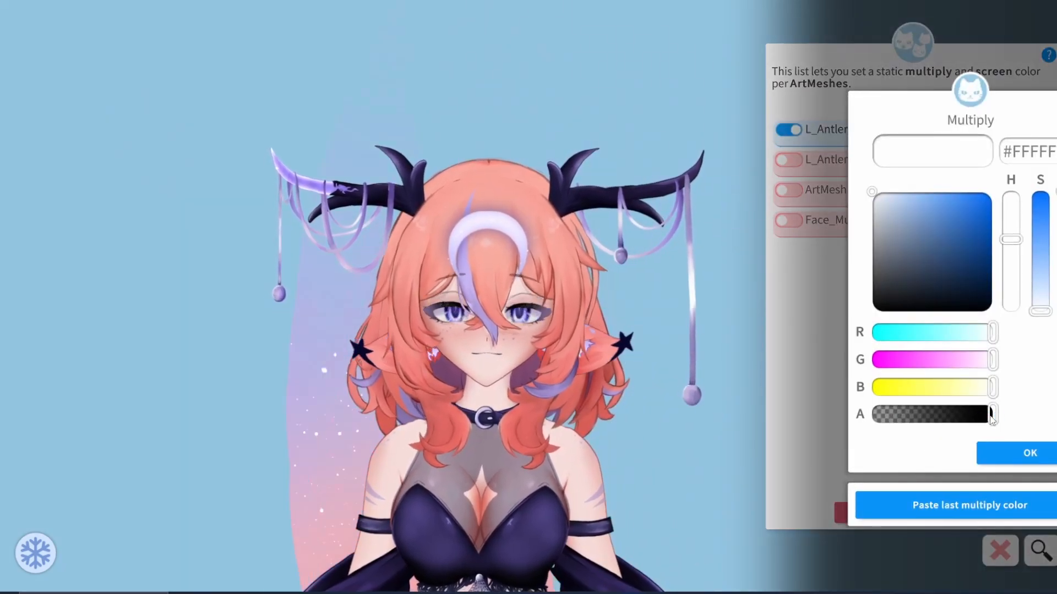
left_click_drag(990, 416, 958, 418)
left_click_drag(873, 415, 934, 418)
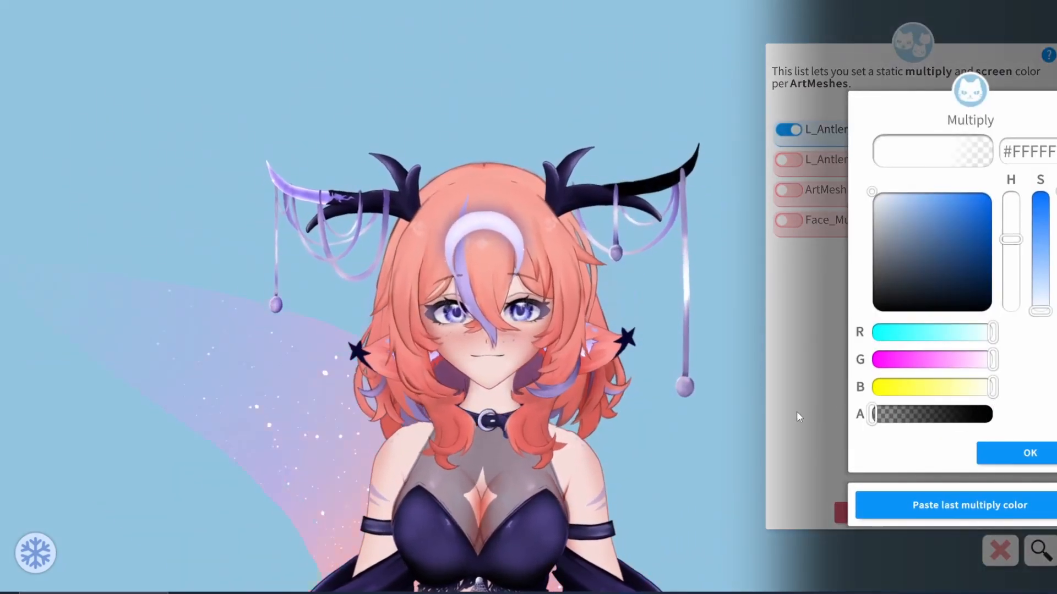
left_click(1044, 456)
left_click(1043, 455)
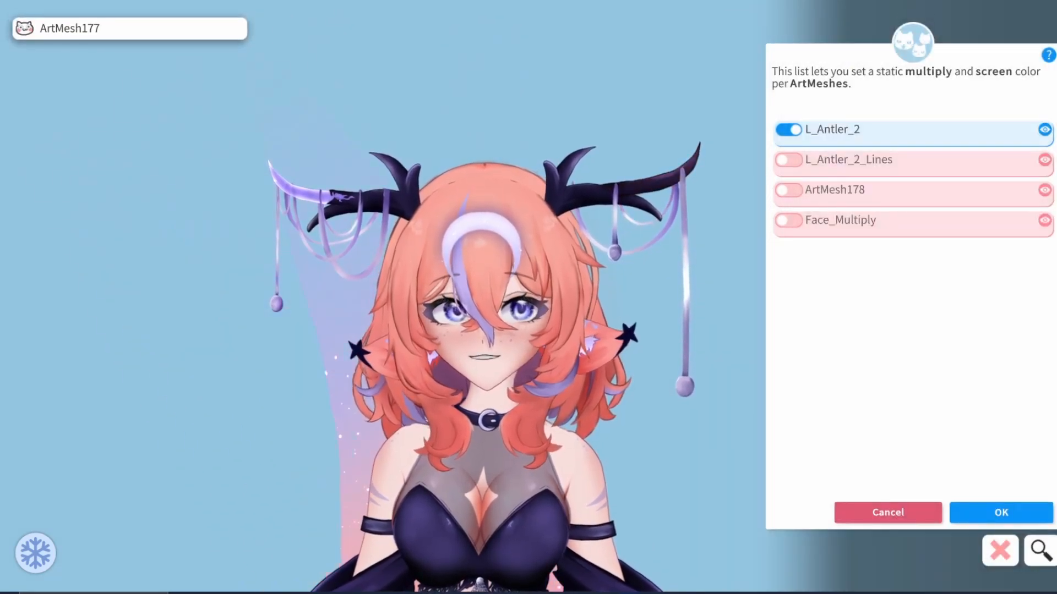
Step: Make L_Antler_2_Lines and ArtMesh178 transparent through their multiply colors too, and save the model's color overrides
left_click(788, 159)
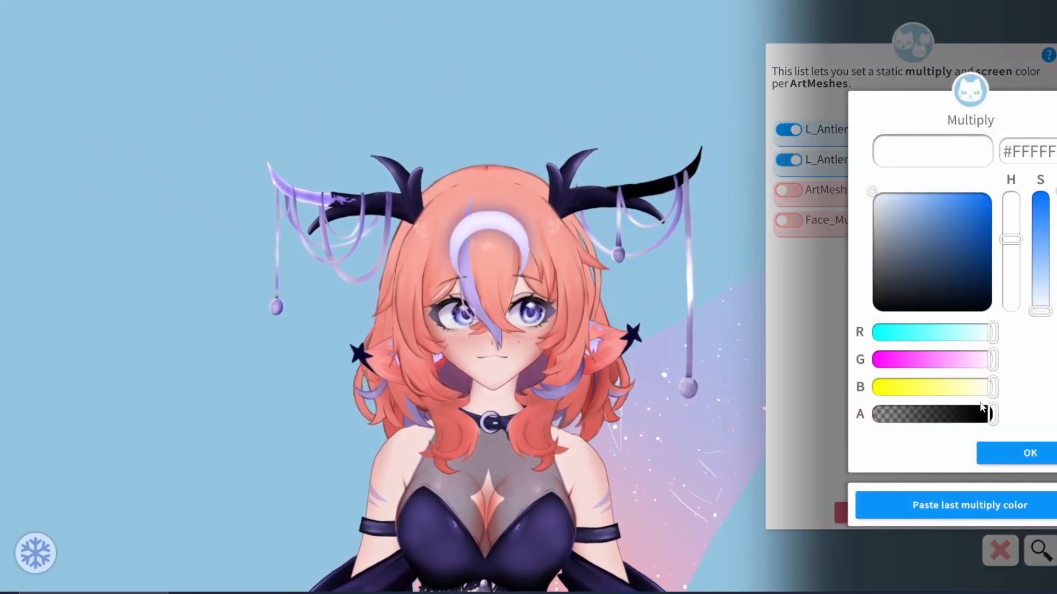
left_click(1017, 451)
left_click(791, 191)
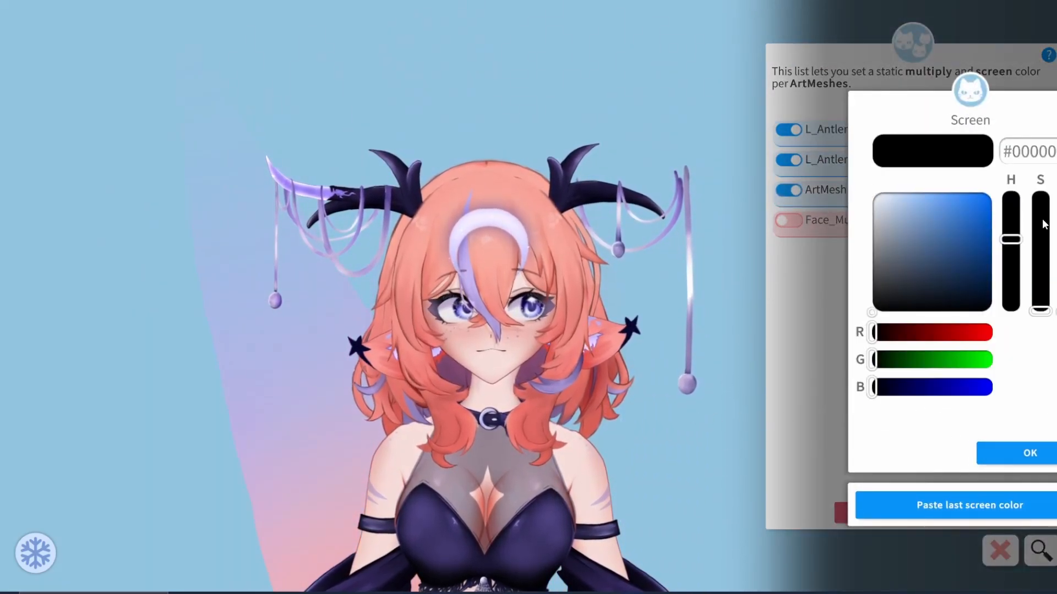
left_click(1016, 456)
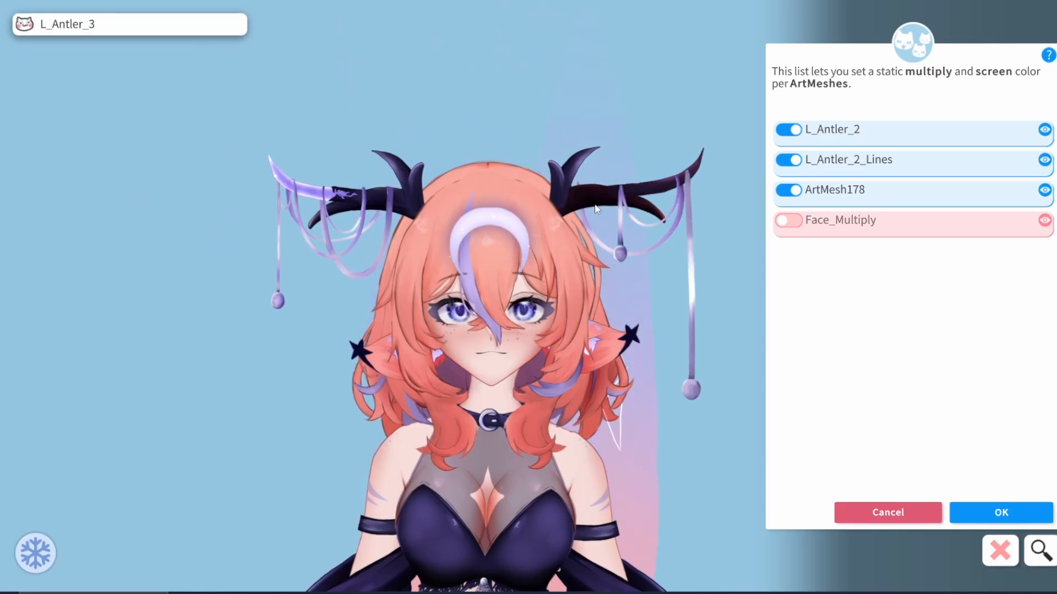
left_click(1009, 507)
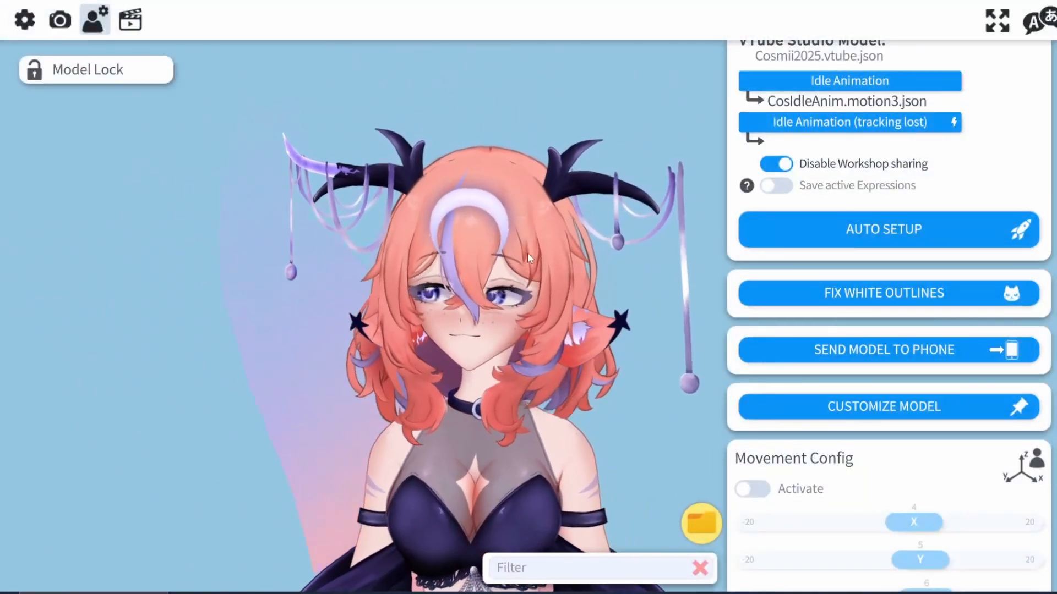
Step: Add a new hotkey after the Ears Test item scene hotkey in the model's hotkey settings
left_click(131, 22)
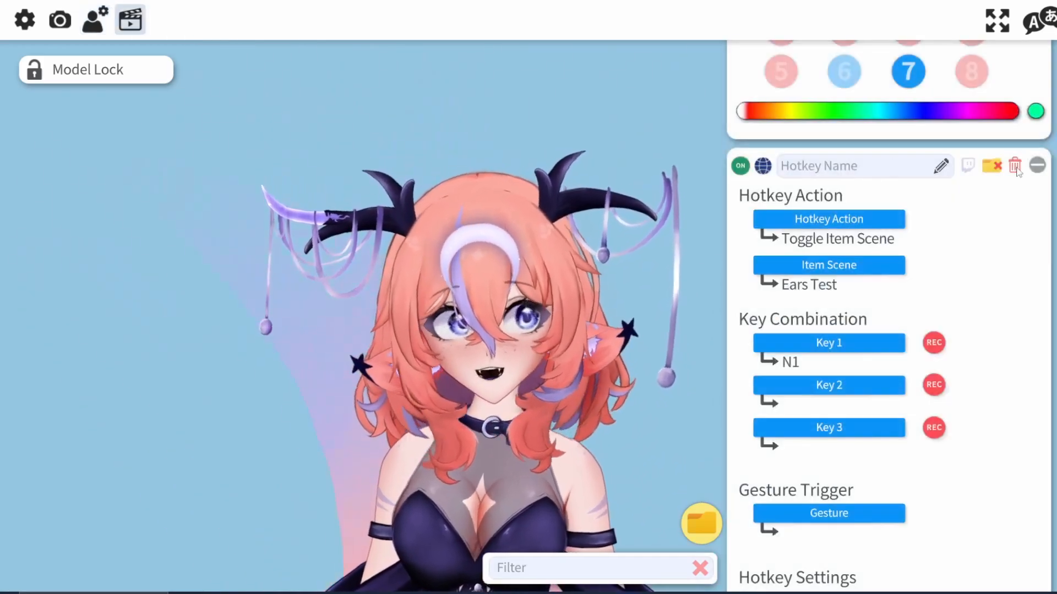
scroll(903, 454, "down", 10)
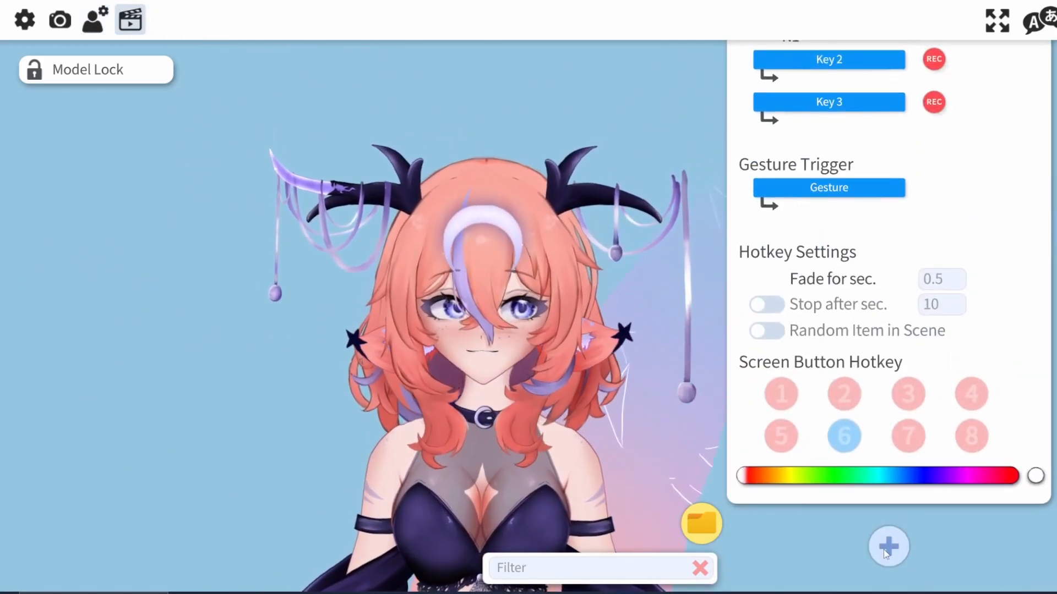
left_click(884, 548)
scroll(859, 345, "down", 5)
scroll(853, 324, "down", 2)
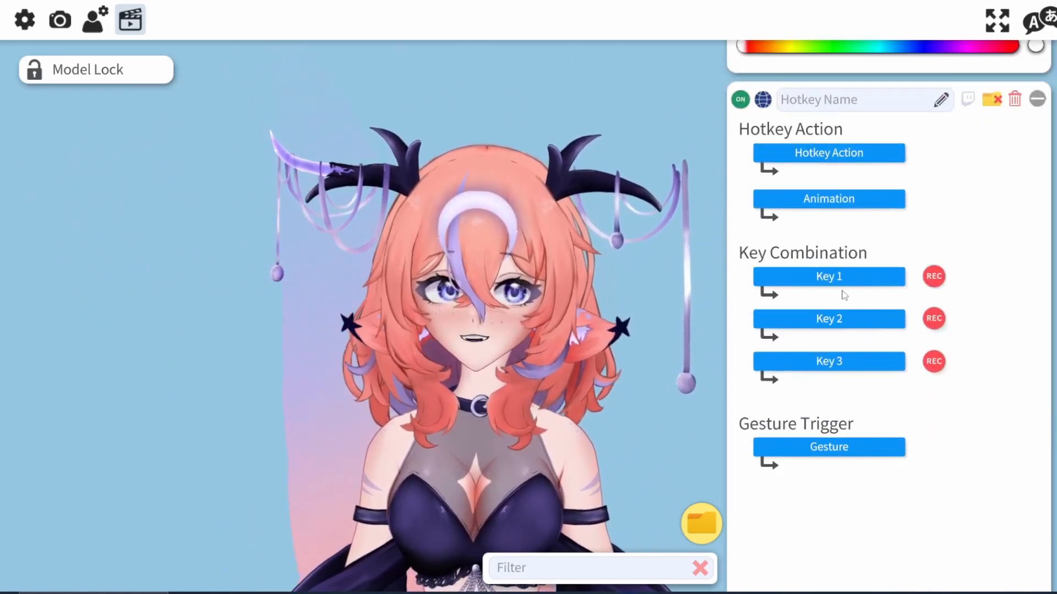
Step: Make the new hotkey an ArtMesh Color Preset, record the current color settings into it, and assign N2 as its first key
left_click(828, 153)
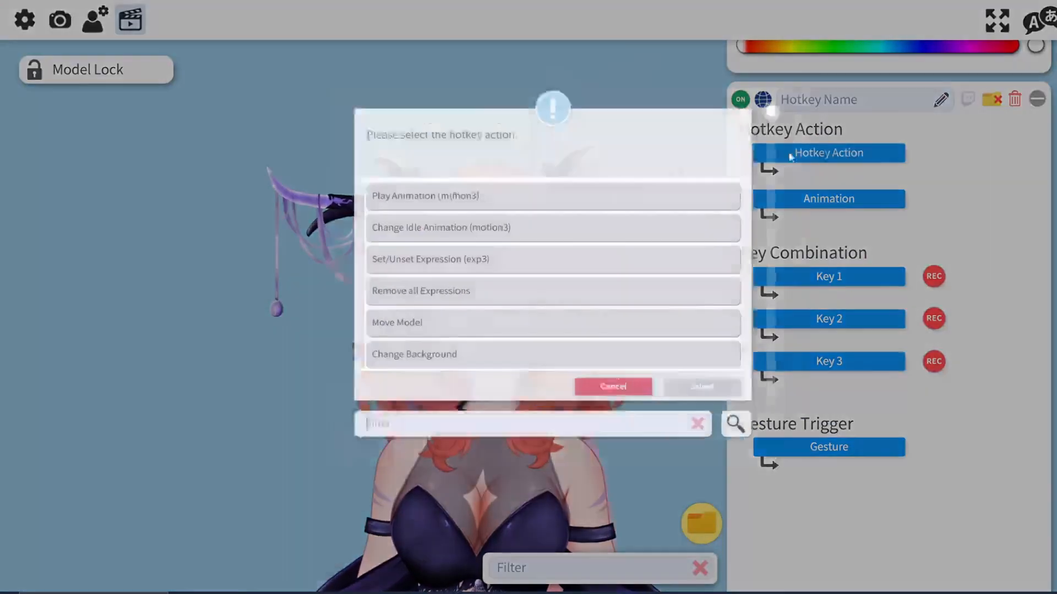
scroll(428, 245, "down", 5)
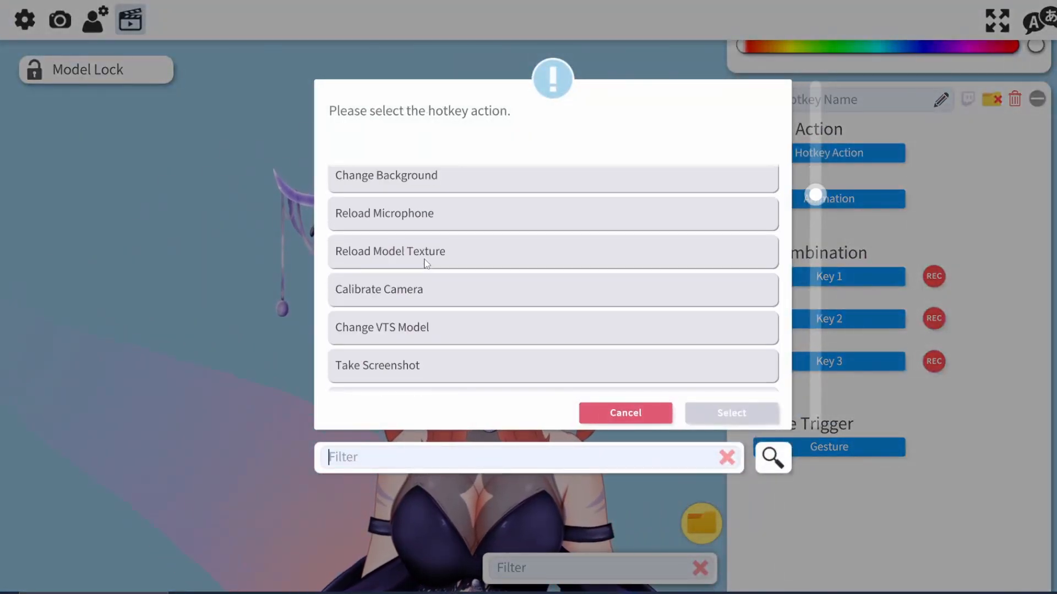
left_click(379, 234)
left_click(714, 413)
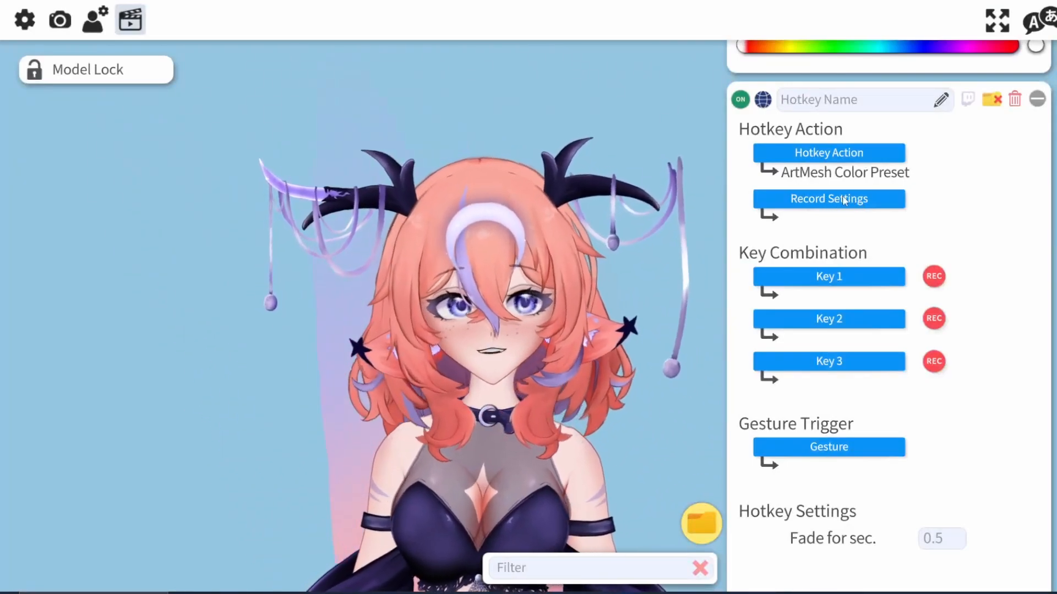
left_click(934, 276)
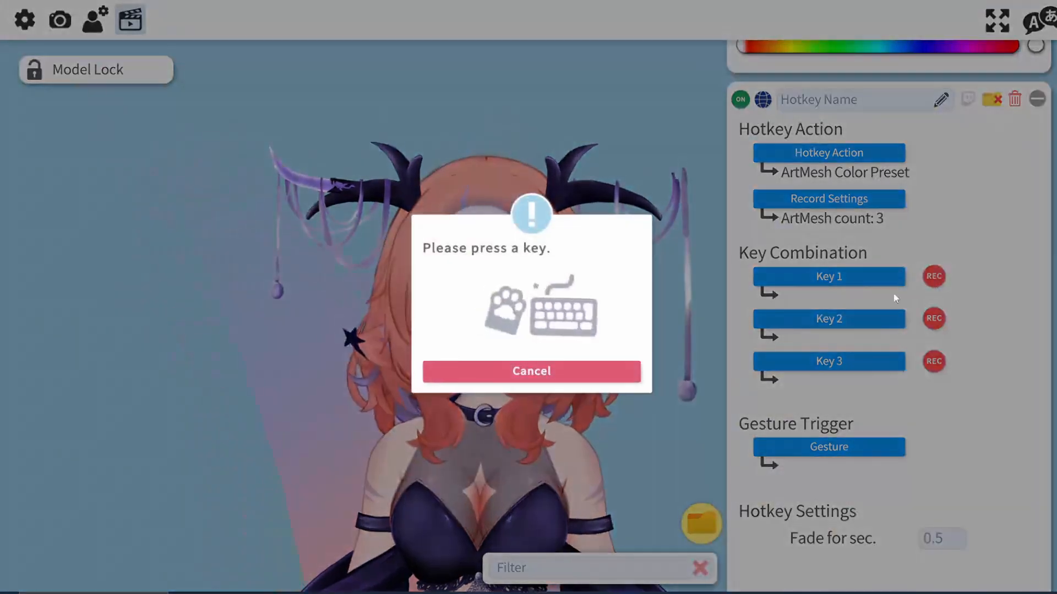
key("KP_2")
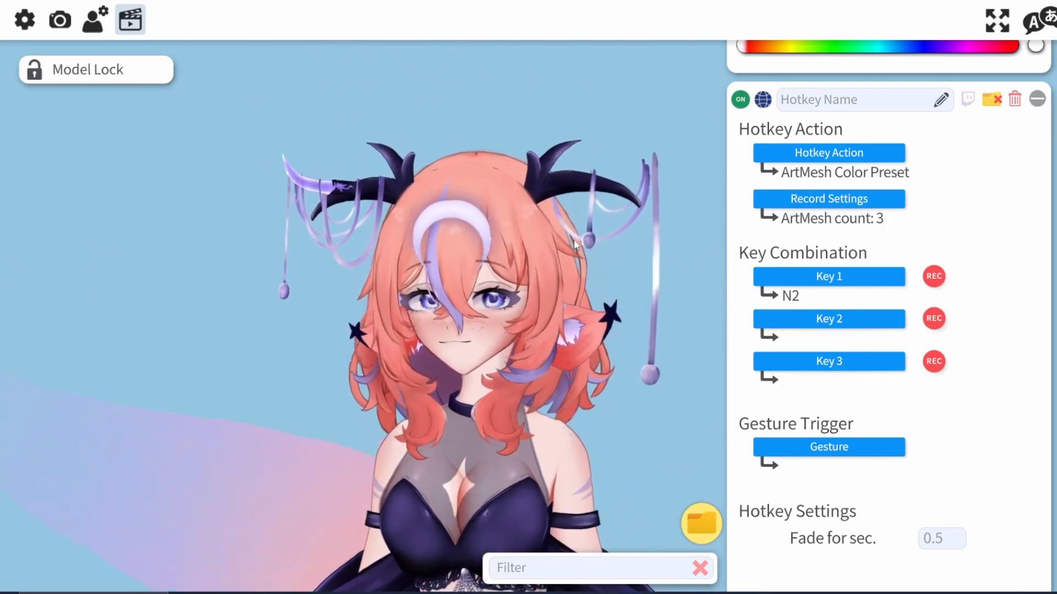
Step: Test the N2 hotkey by switching the antler color preset on and off
key("KP_2")
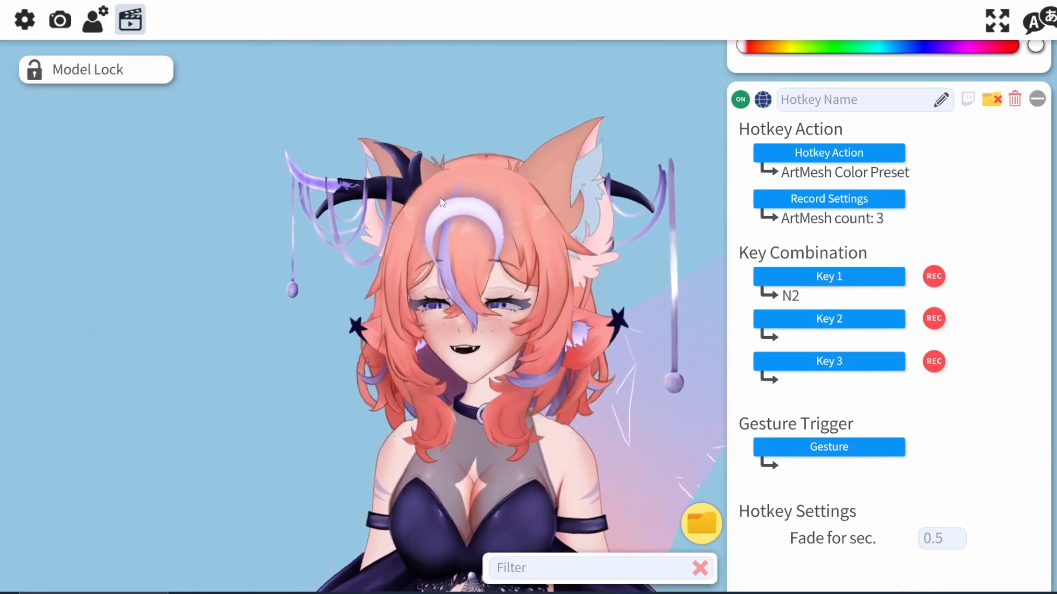
key("KP_2")
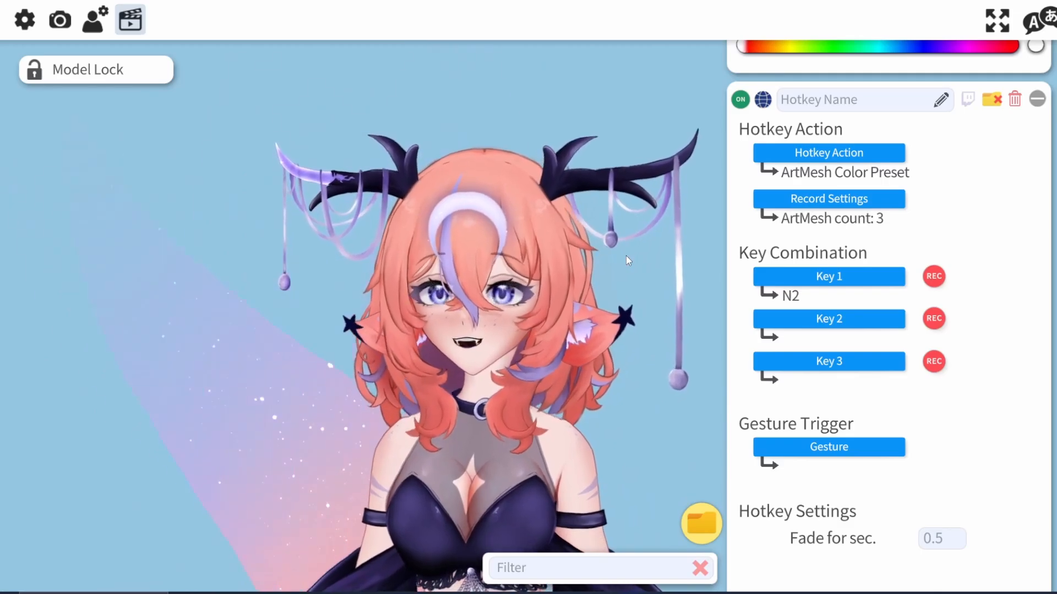
key("KP_2")
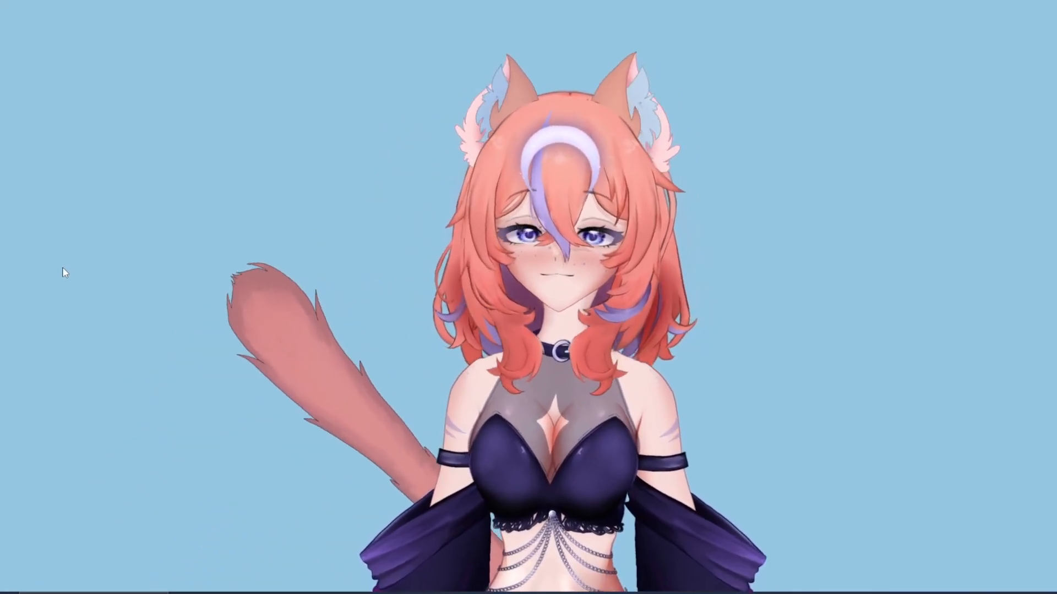
Step: Unlock all loaded items, and lock and unlock model dragging
double_click(62, 266)
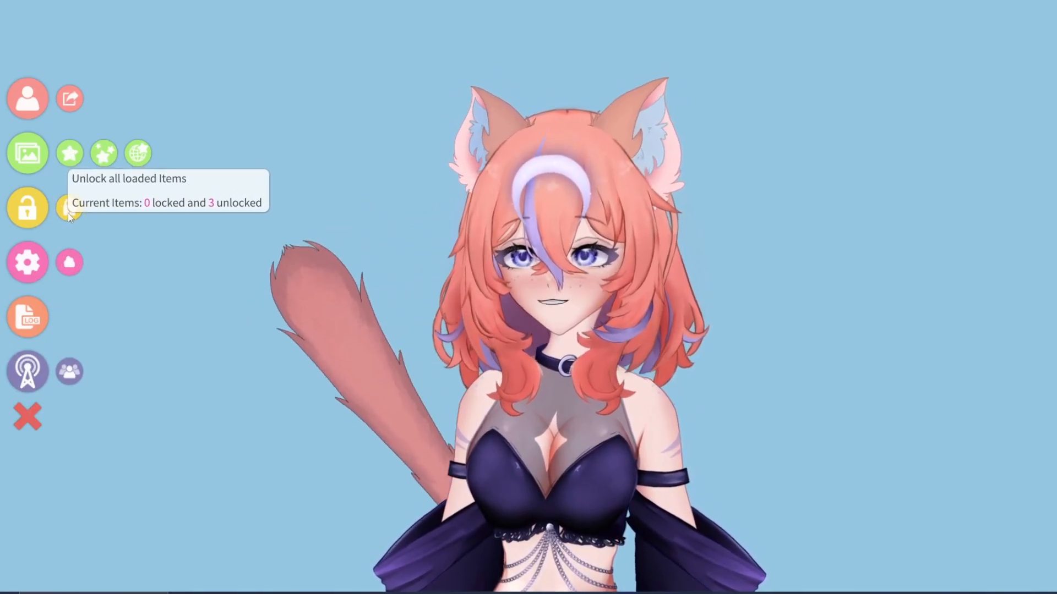
left_click(69, 208)
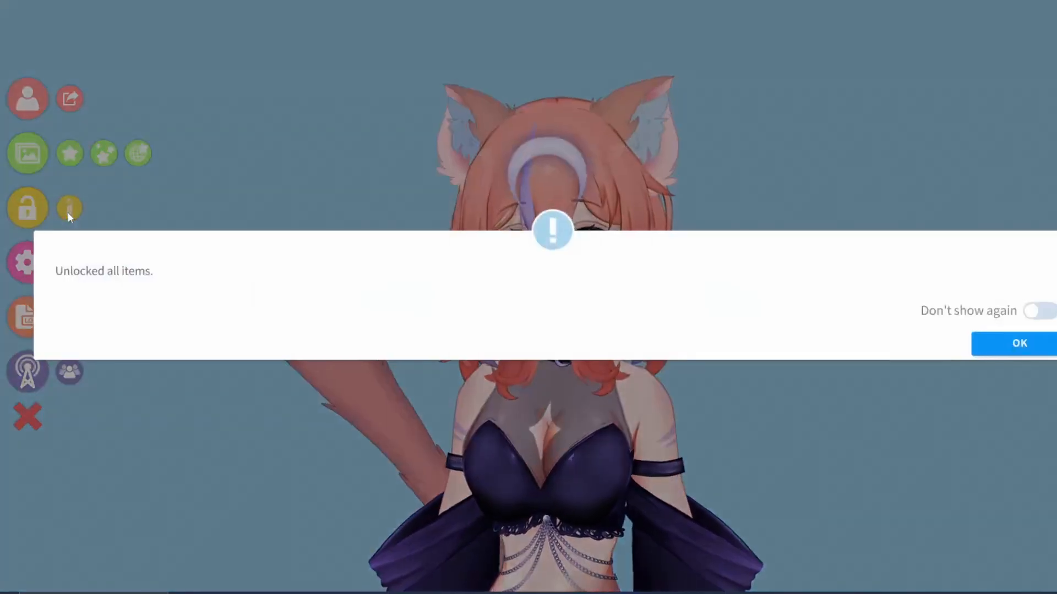
left_click(1015, 345)
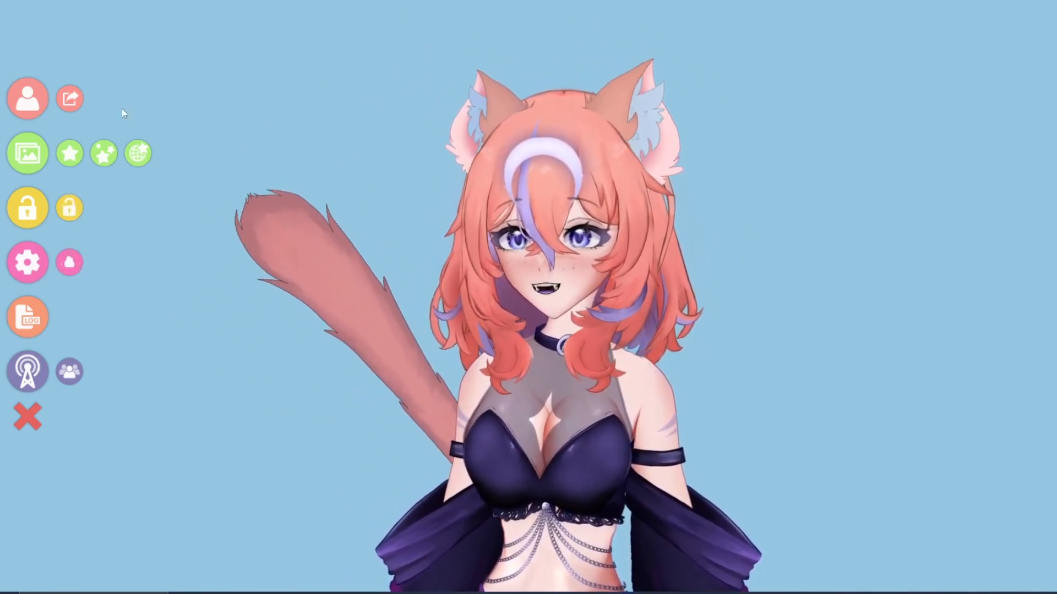
left_click(29, 212)
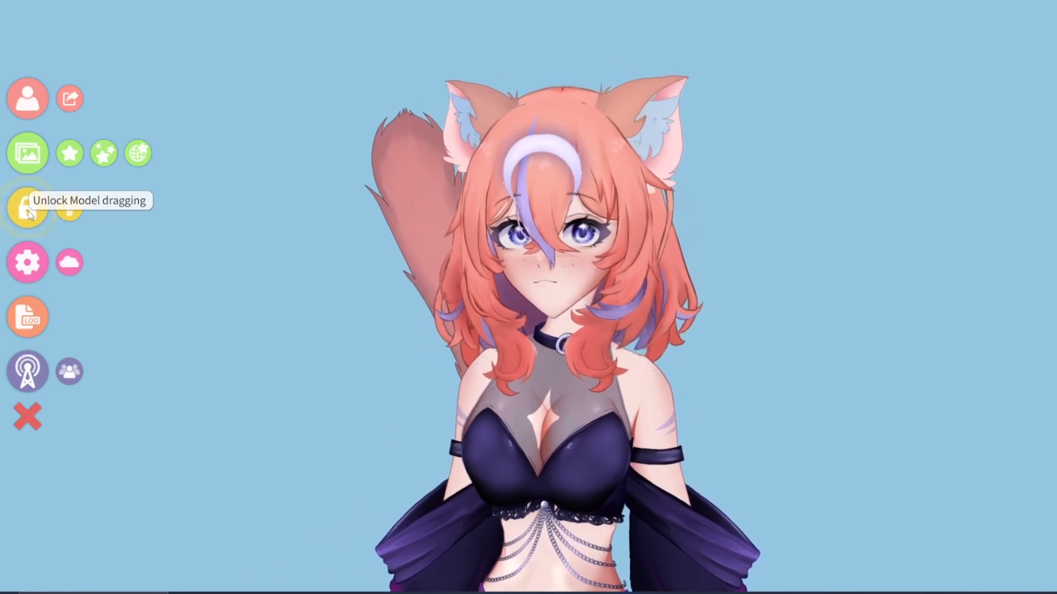
left_click(19, 205)
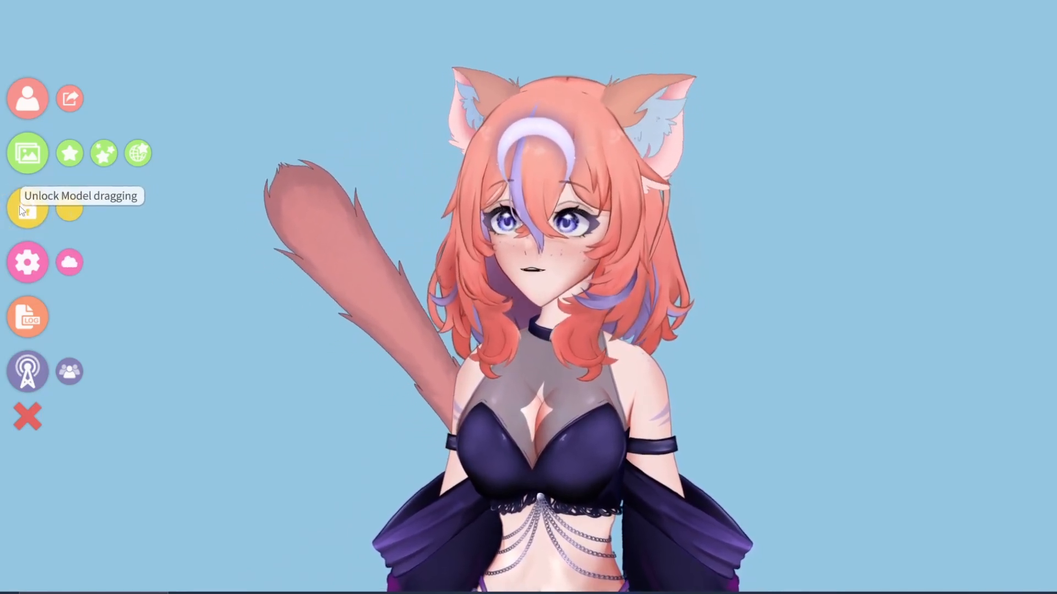
Step: Reposition the avatar lower in the scene and adjust its size
left_click_drag(684, 295, 564, 269)
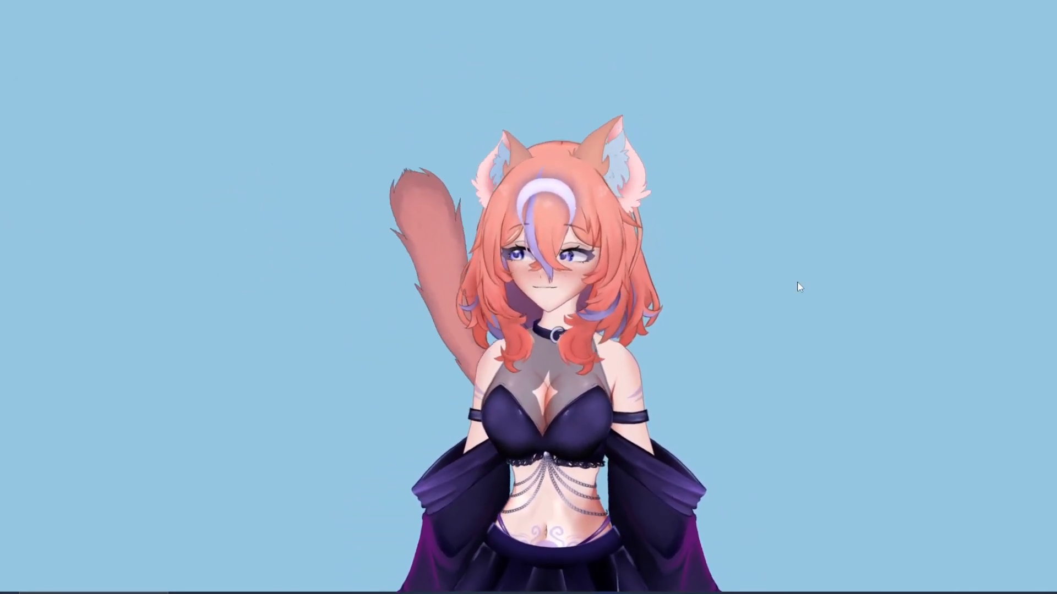
left_click_drag(610, 315, 607, 510)
scroll(608, 510, "up", 2)
scroll(607, 512, "up", 2)
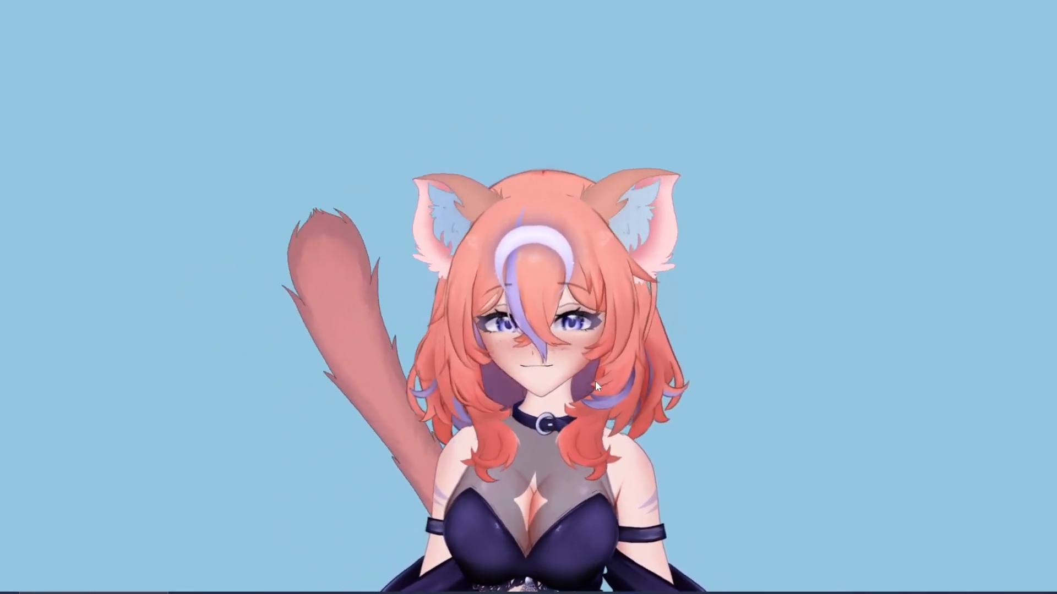
Step: Open the model customization for excluding ArtMeshes from item pinning
double_click(106, 302)
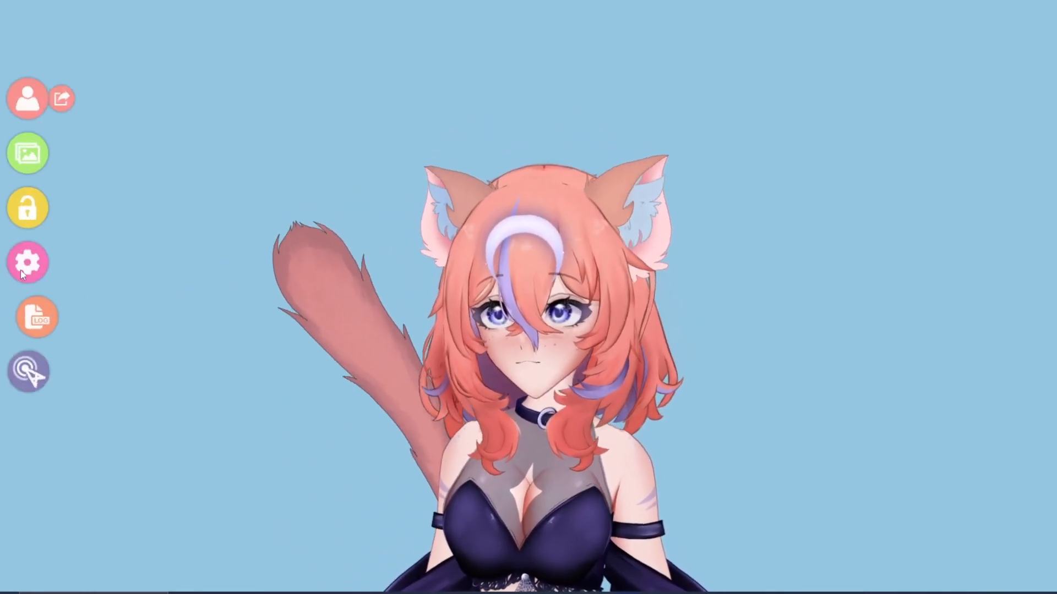
left_click(21, 270)
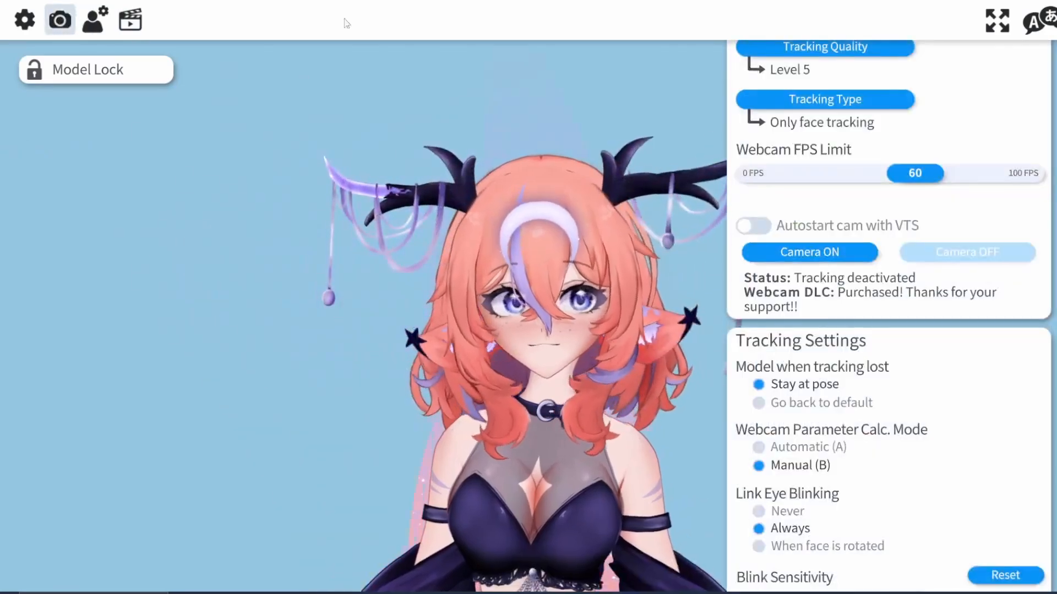
left_click(95, 19)
scroll(881, 386, "up", 2)
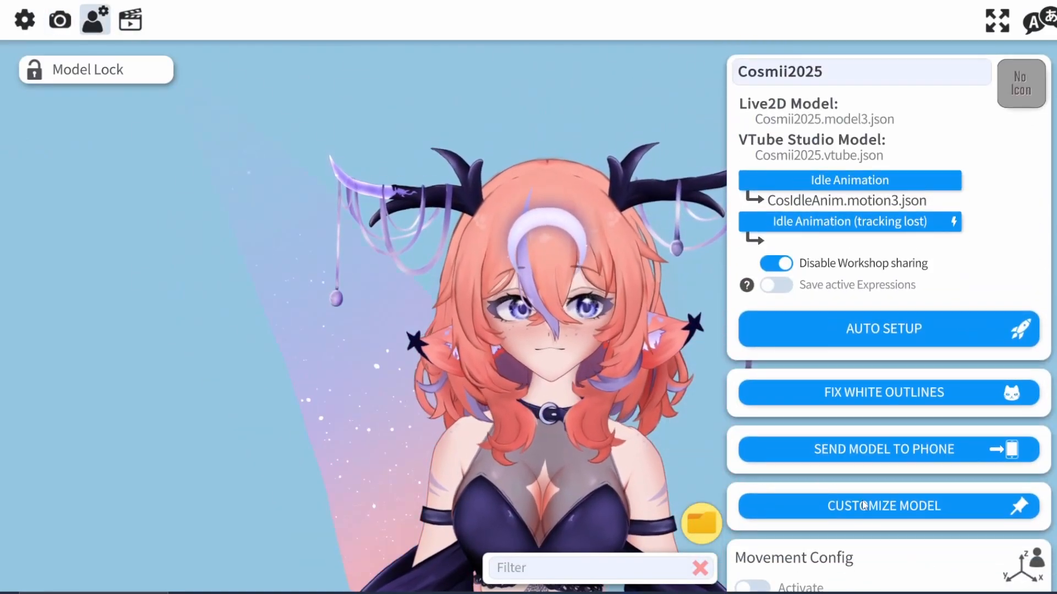
left_click(862, 499)
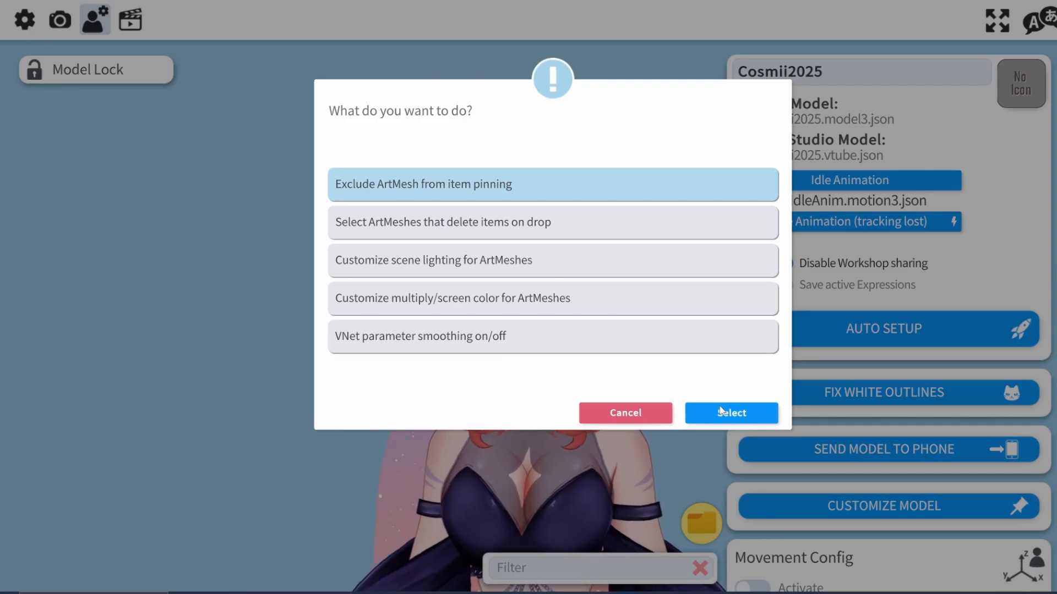
left_click(684, 401)
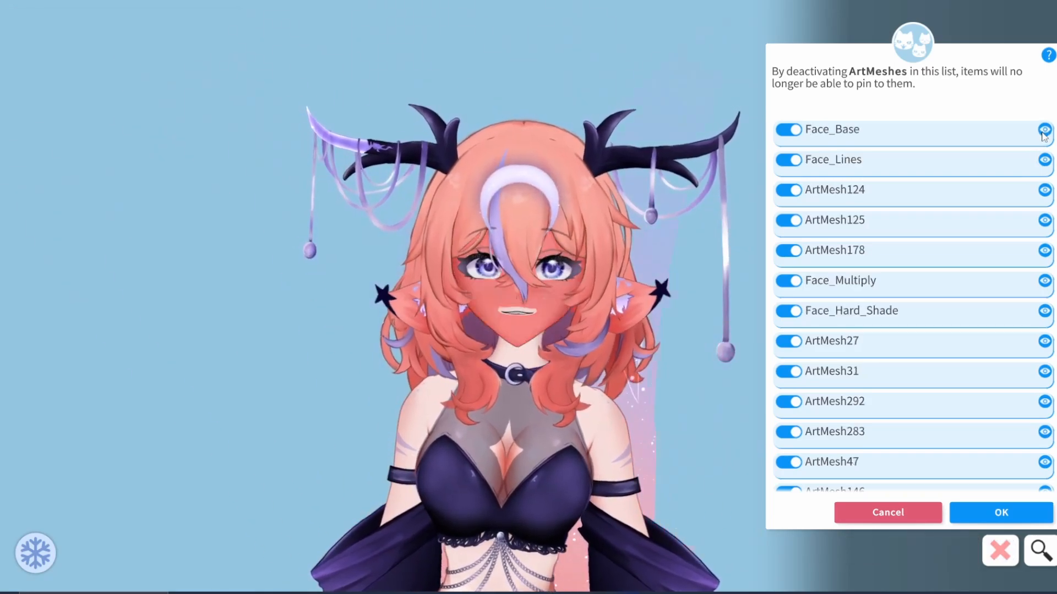
Step: Deactivate item pinning for ArtMesh146 and activate it again
scroll(1047, 164, "down", 1)
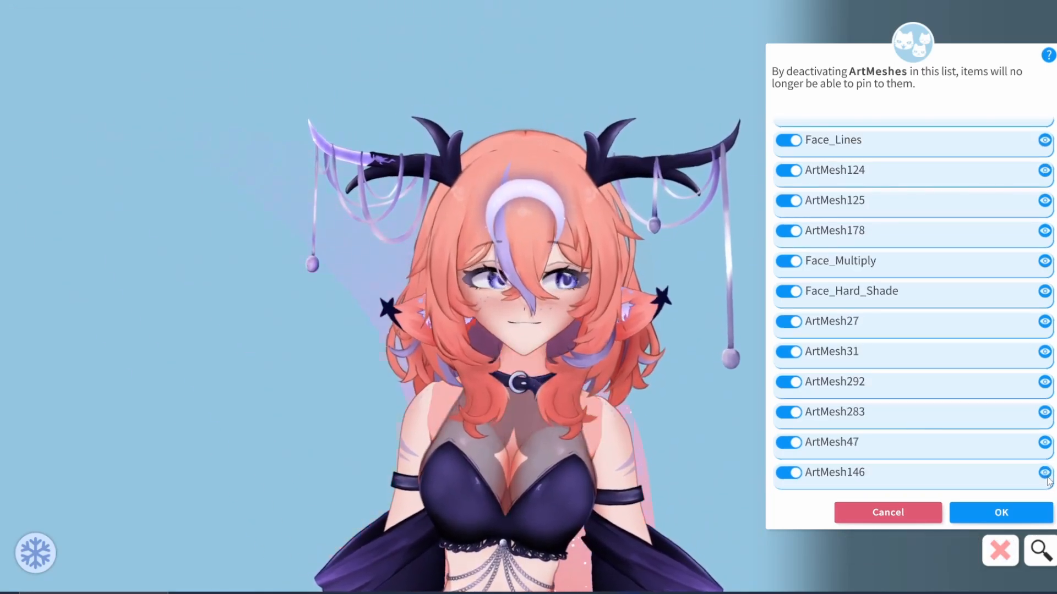
left_click(789, 472)
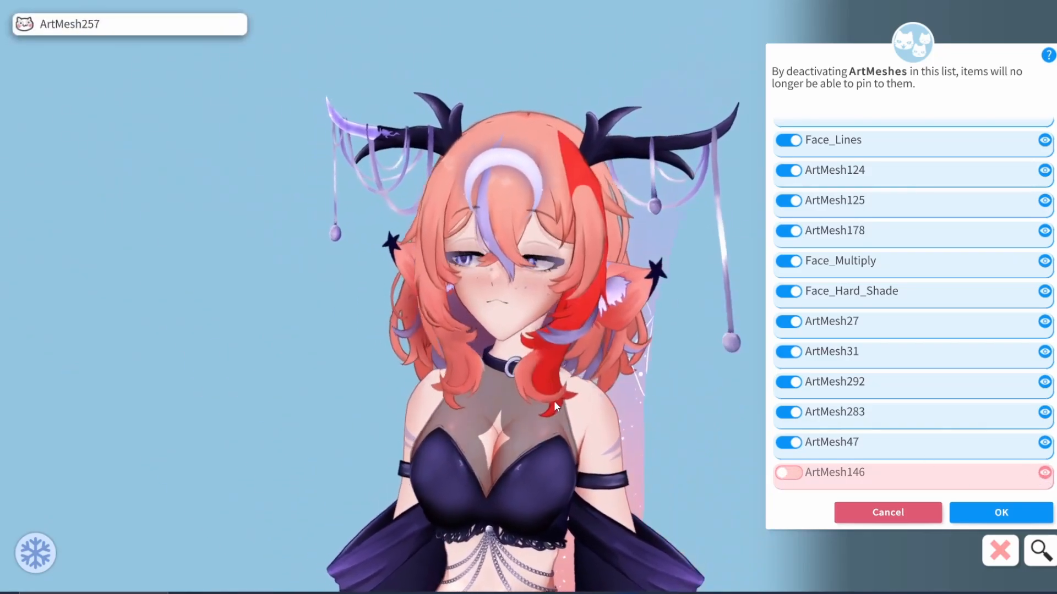
left_click(787, 474)
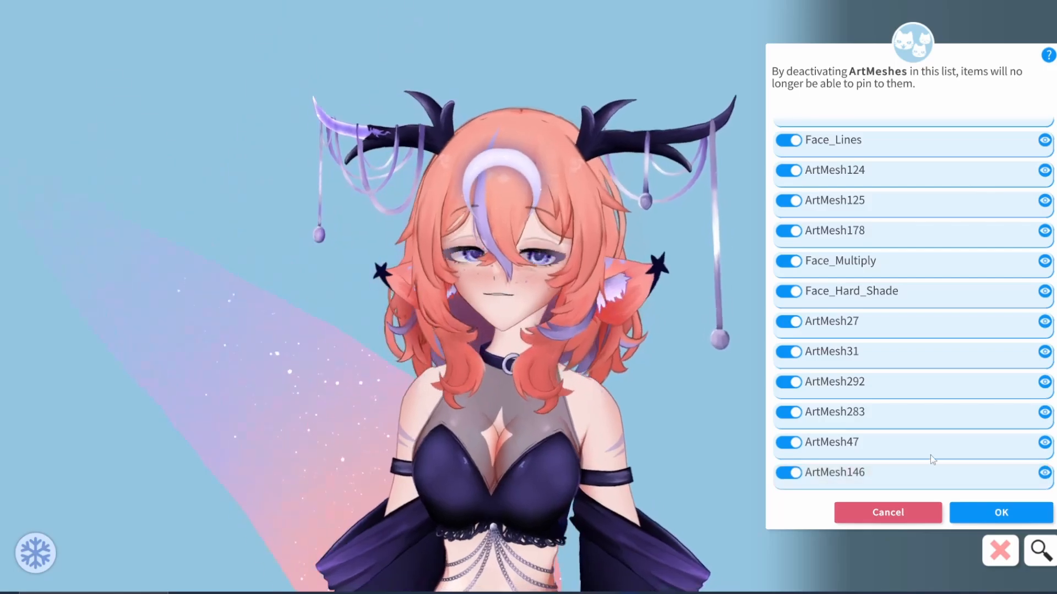